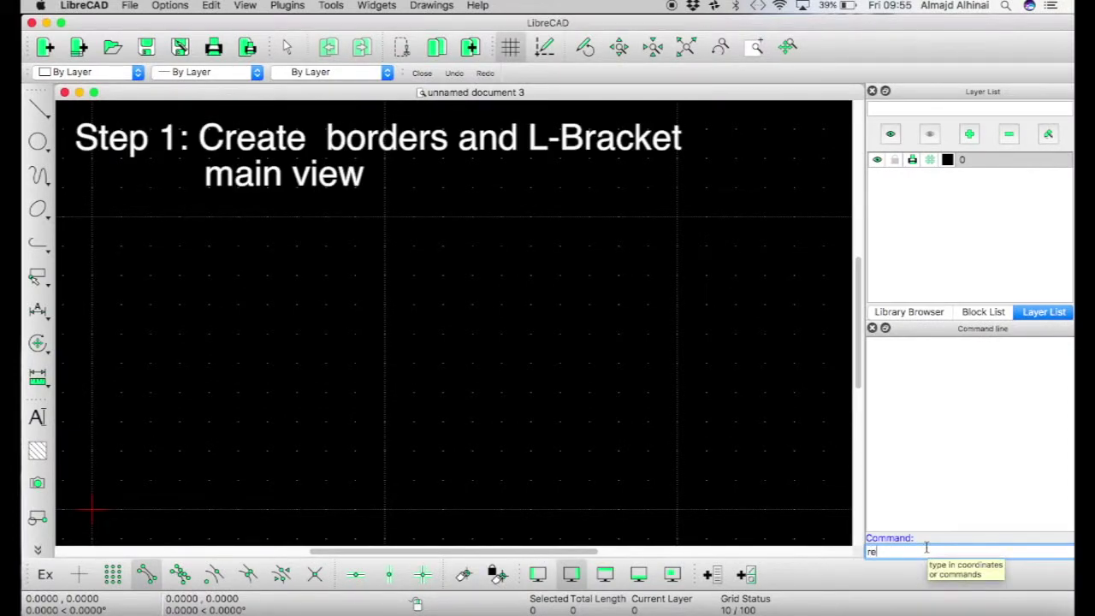
# Draw a 297 × 210 border rectangle from the origin with rec, and zoom out to show it.
pyautogui.write('c')
pyautogui.press('Return')
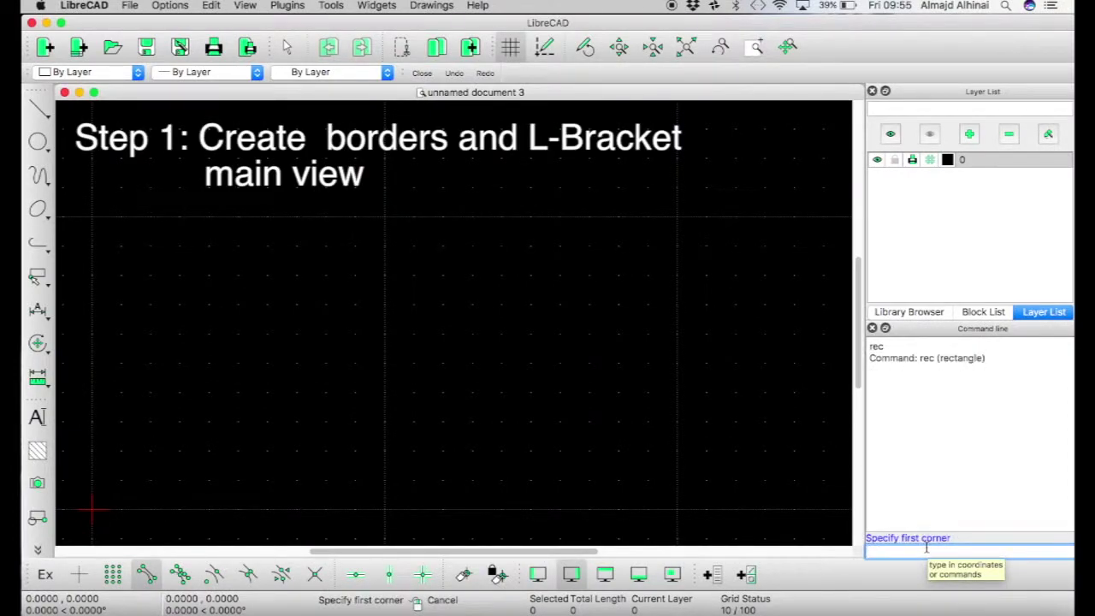
pyautogui.write('0')
pyautogui.press('Return')
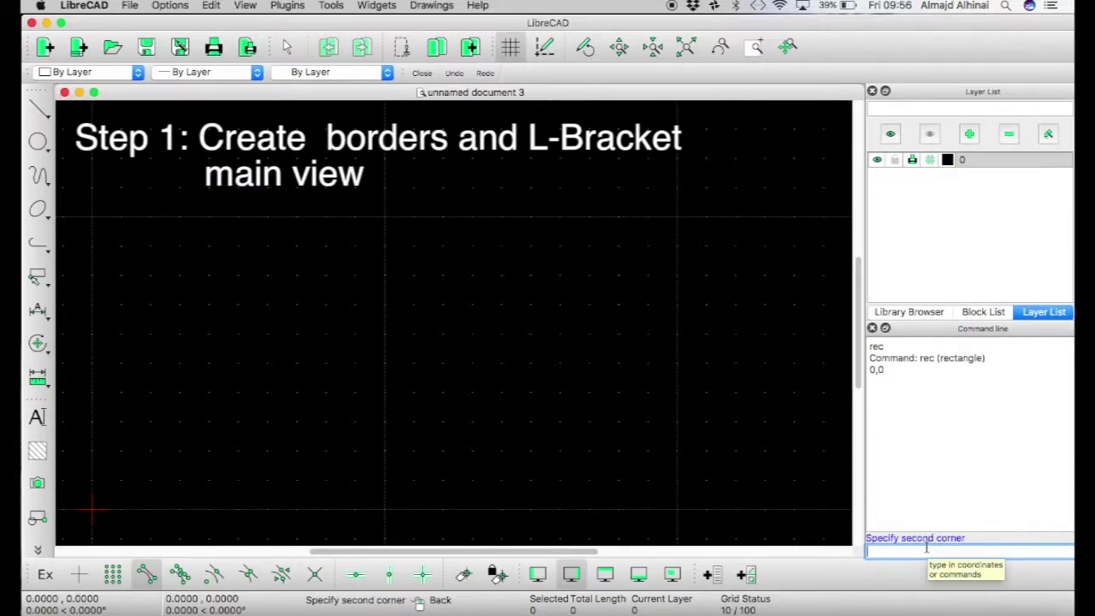
pyautogui.write('29')
pyautogui.write('7')
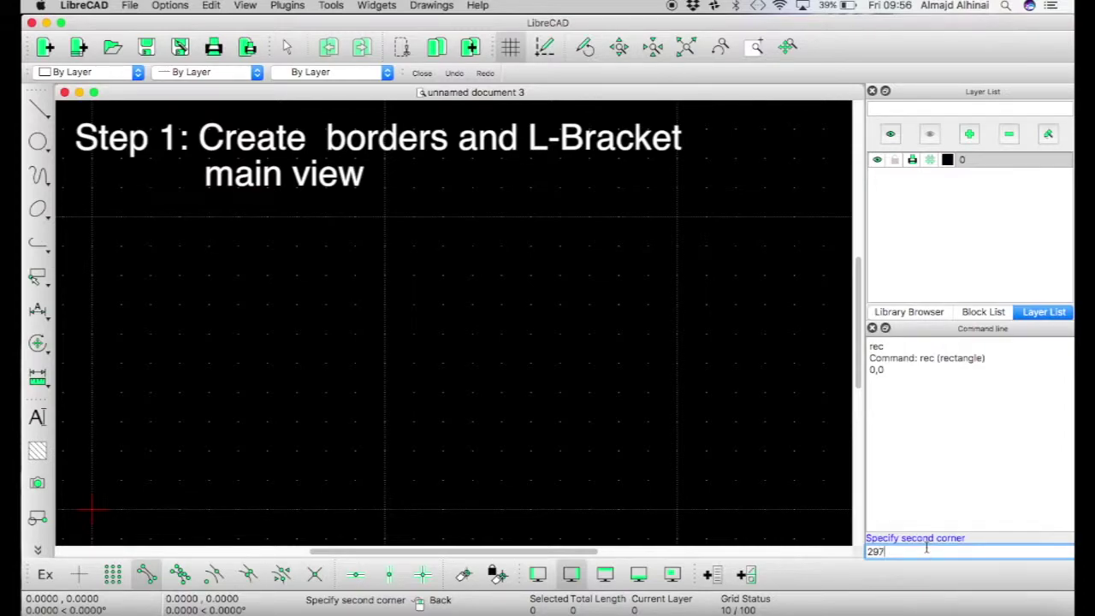
pyautogui.write(',210')
pyautogui.press('Return')
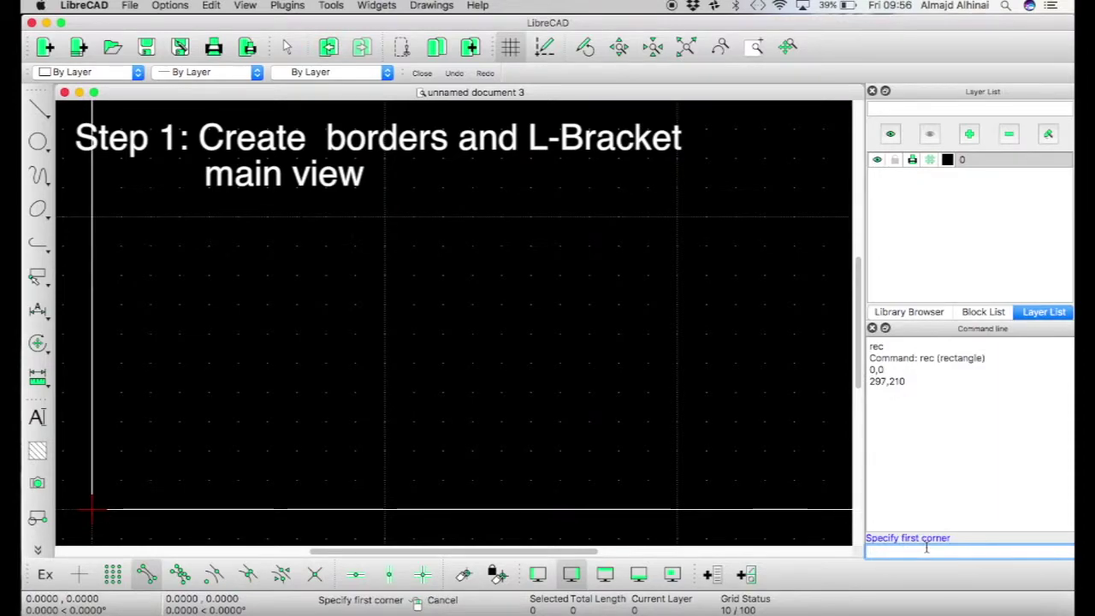
pyautogui.scroll(-2, 682, 301)
pyautogui.scroll(-3, 679, 301)
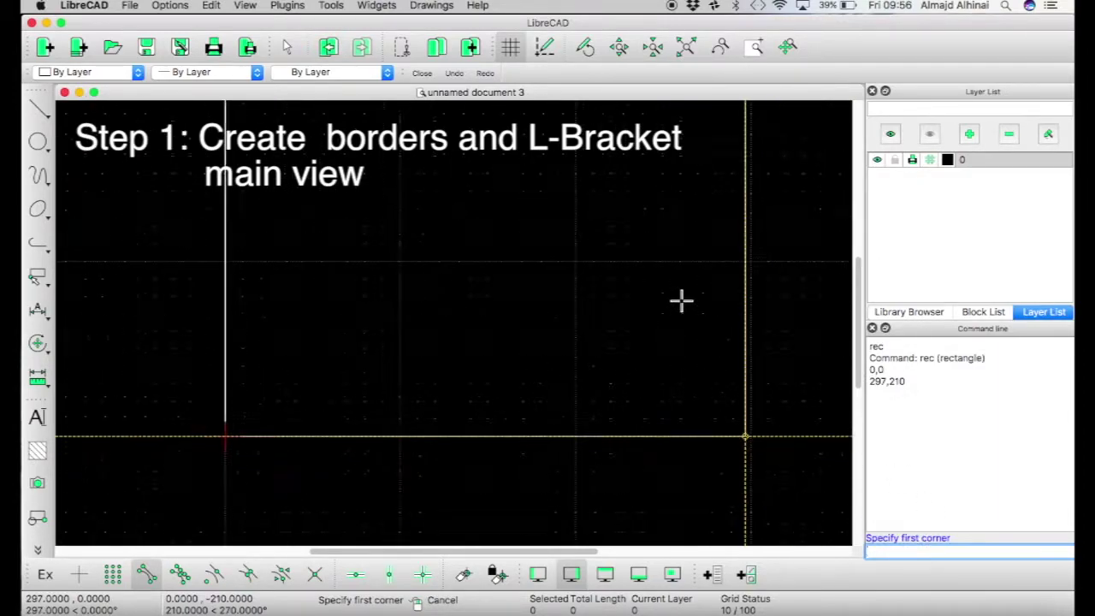
pyautogui.moveTo(655, 283)
pyautogui.mouseDown(button='middle')
pyautogui.moveTo(625, 247)
pyautogui.moveTo(624, 274)
pyautogui.mouseUp(button='middle')
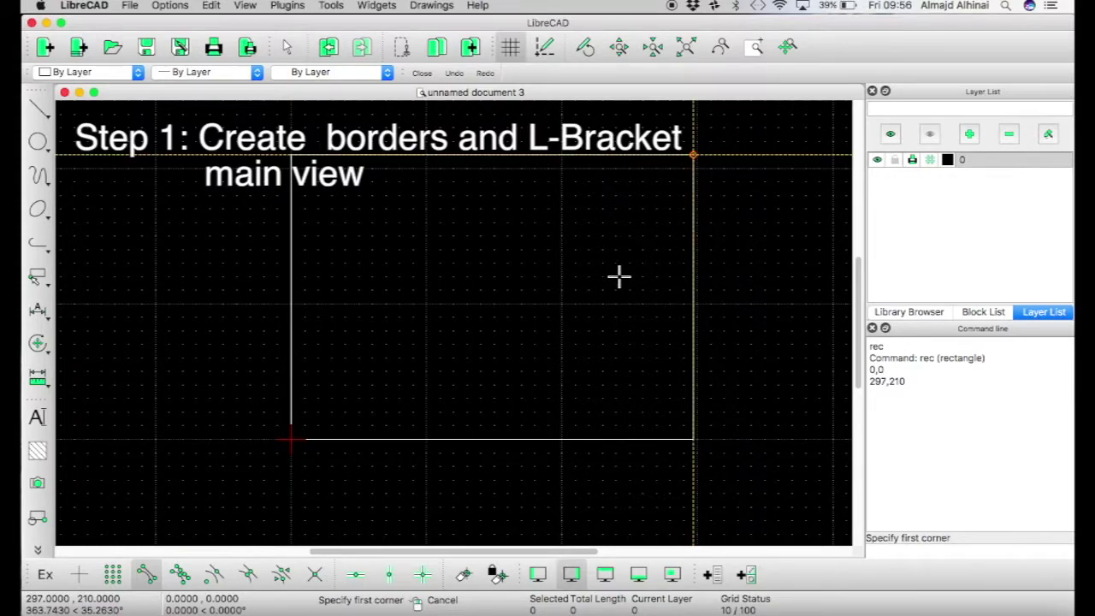
pyautogui.rightClick(278, 306)
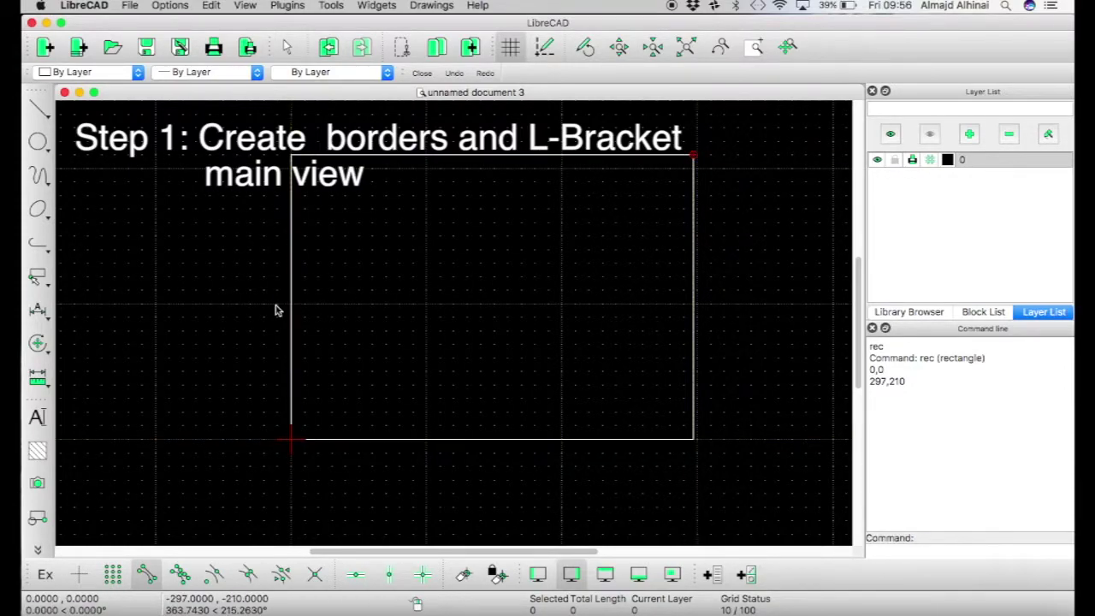
pyautogui.click(903, 550)
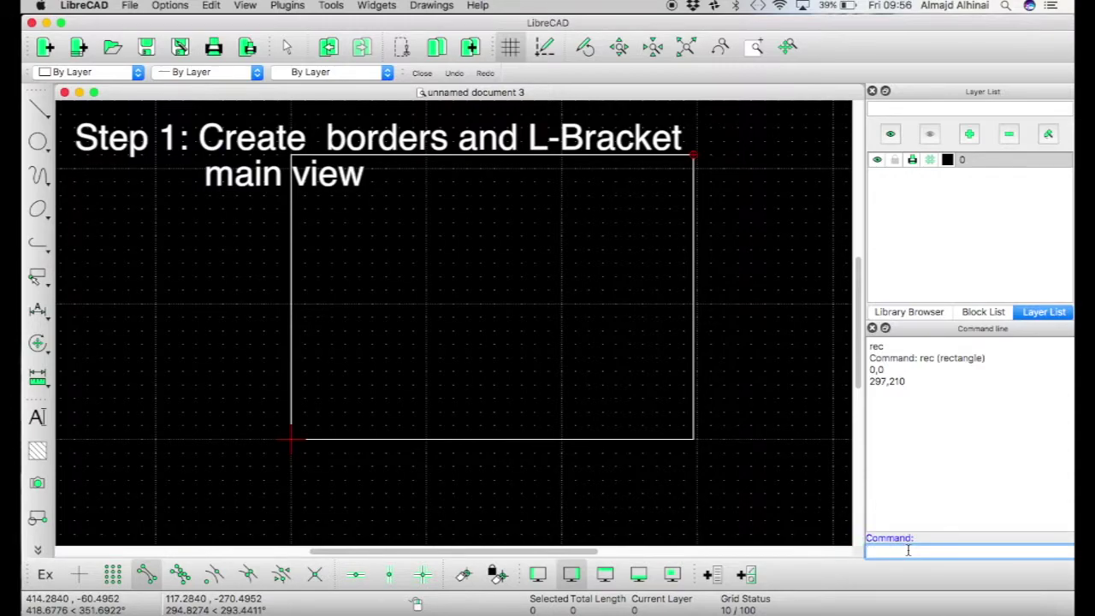
# Start the L-bracket outline at 20,80, with lines to 95,80 and up to 95,130.
pyautogui.write('lin')
pyautogui.write('e')
pyautogui.press('Return')
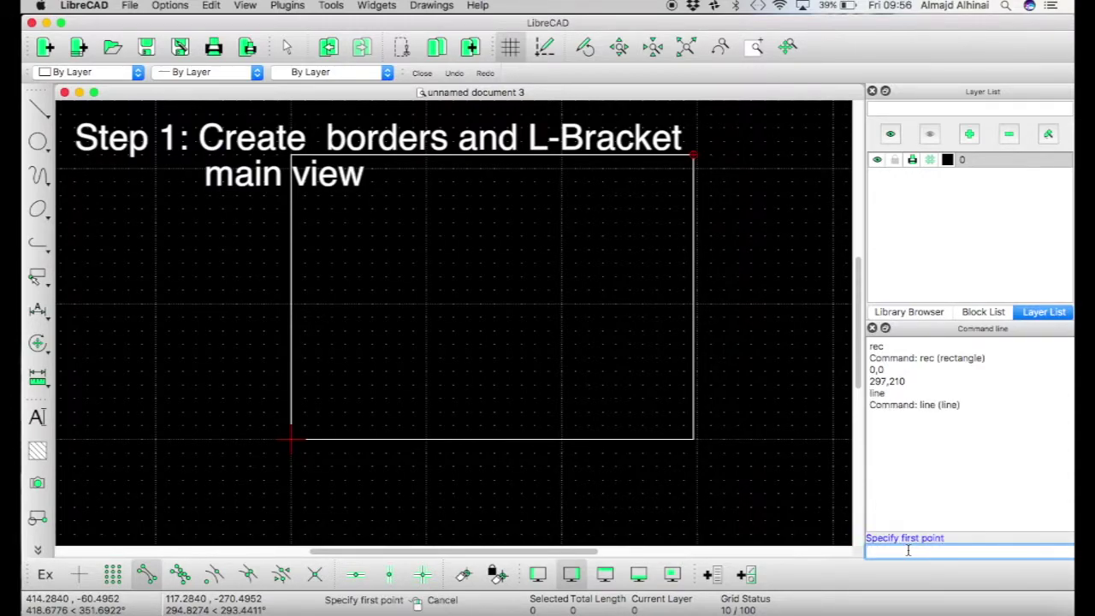
pyautogui.write('20,')
pyautogui.write('80')
pyautogui.press('Return')
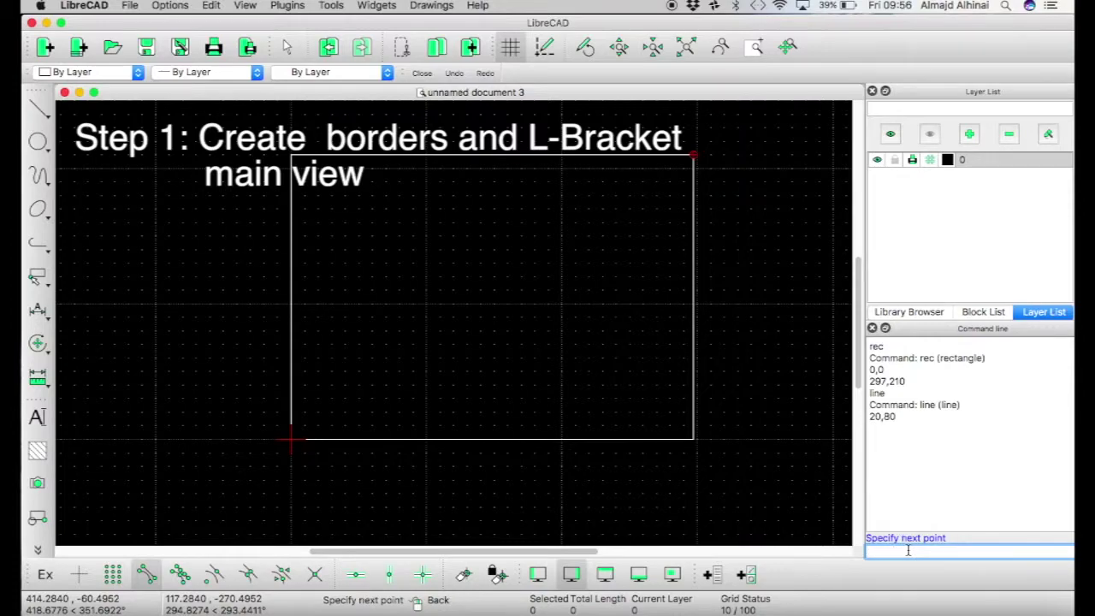
pyautogui.write('95,')
pyautogui.write('80')
pyautogui.press('Return')
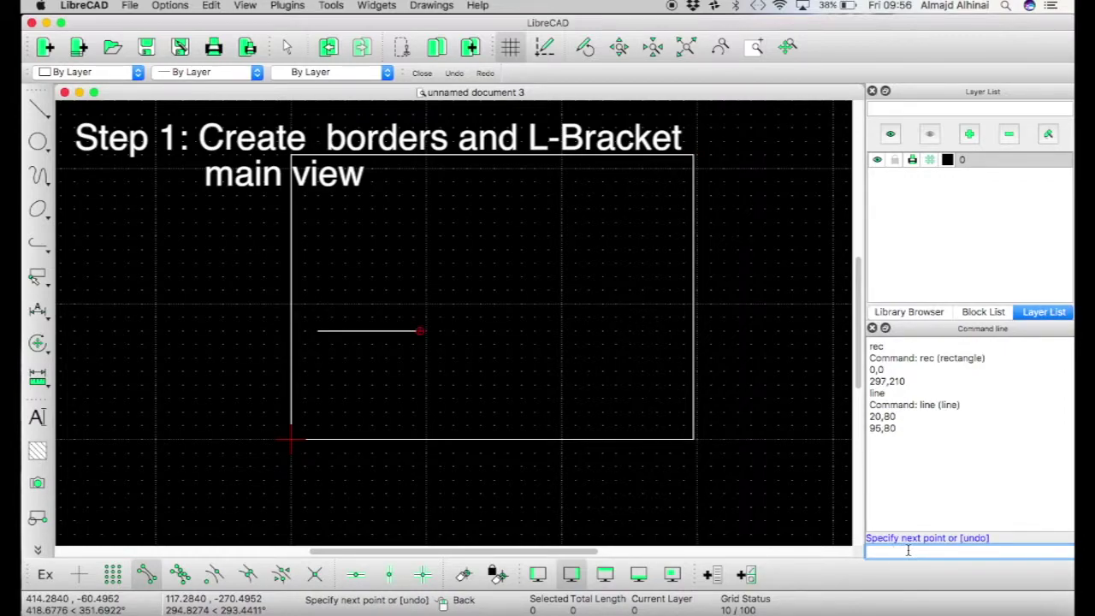
pyautogui.write('95,13')
pyautogui.write('0')
pyautogui.press('Return')
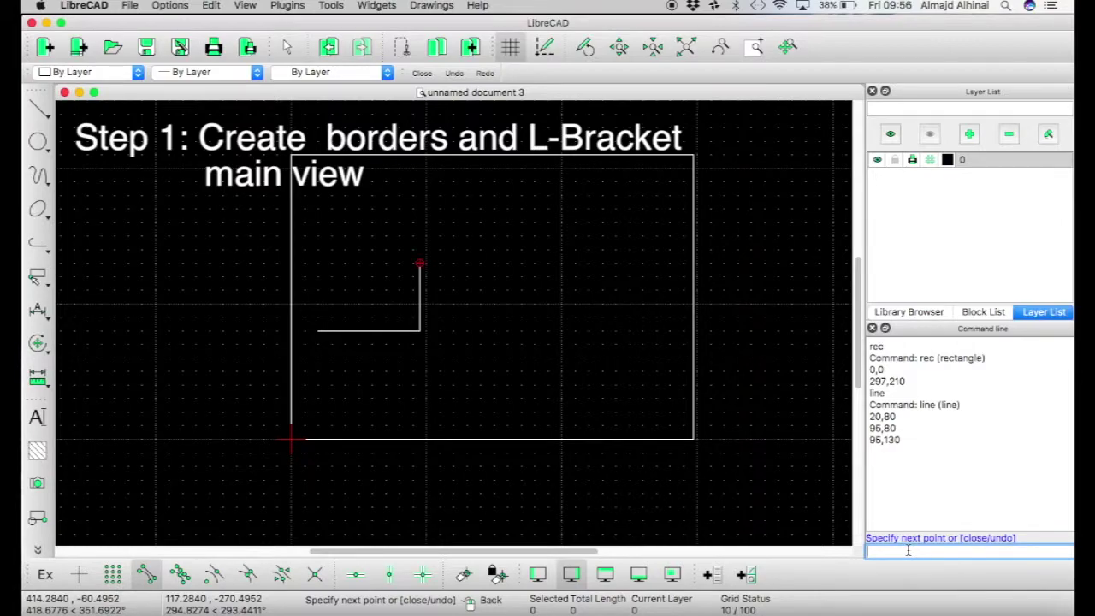
# Continue the outline through 75,130, 75,100 and 20,100, then close it.
pyautogui.write('75,1')
pyautogui.write('30')
pyautogui.press('Return')
pyautogui.write('75,')
pyautogui.write('100')
pyautogui.press('Return')
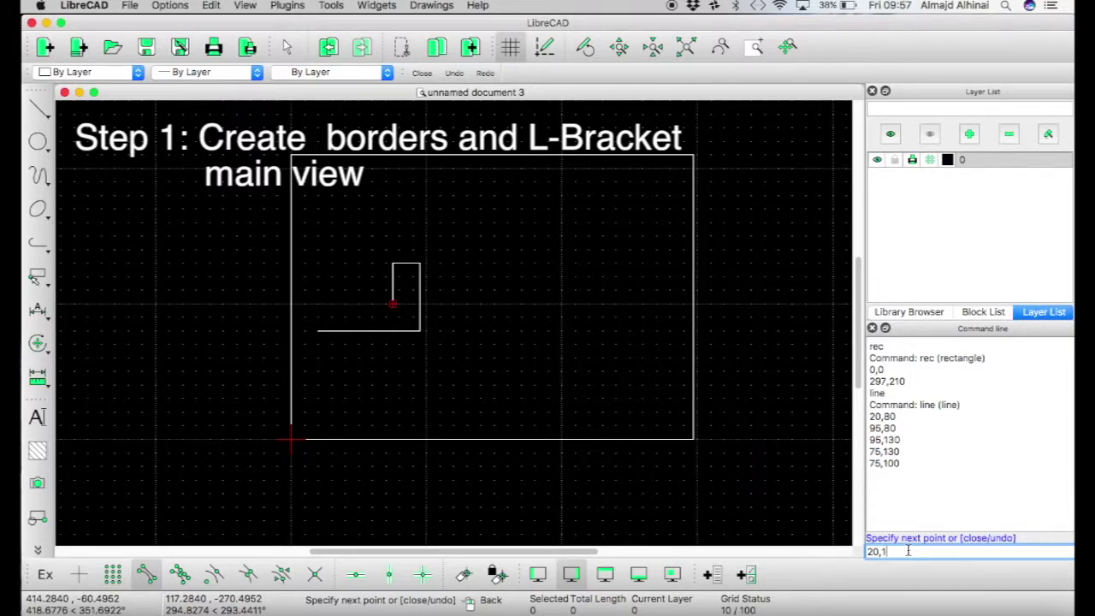
pyautogui.write('00')
pyautogui.press('Return')
pyautogui.write('c')
pyautogui.press('Return')
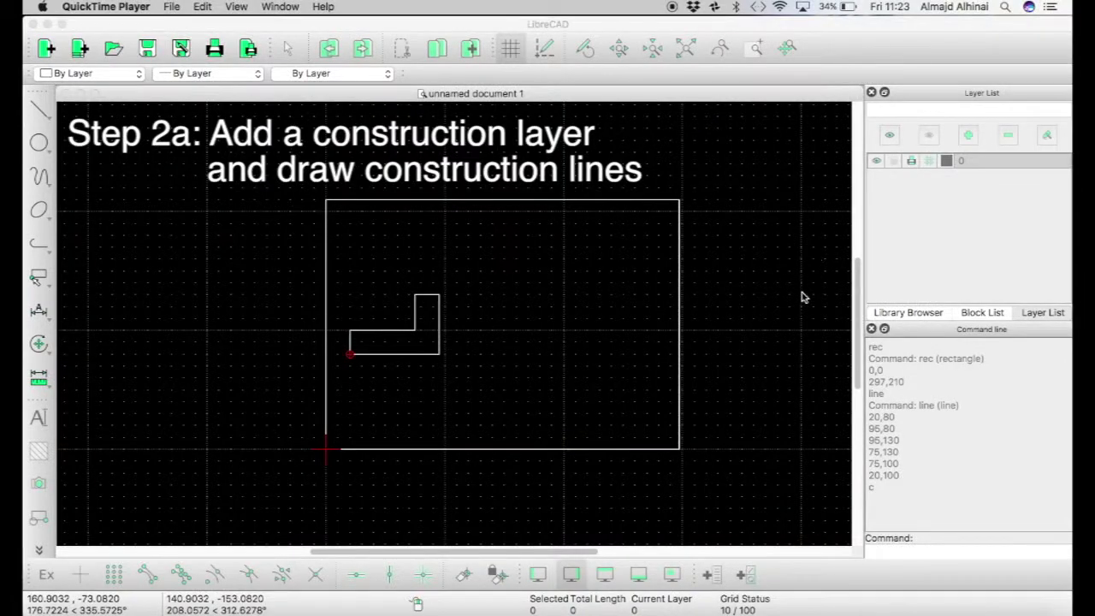
# Create a construction layer named Const with the Dash (tiny) line type.
pyautogui.click(855, 281)
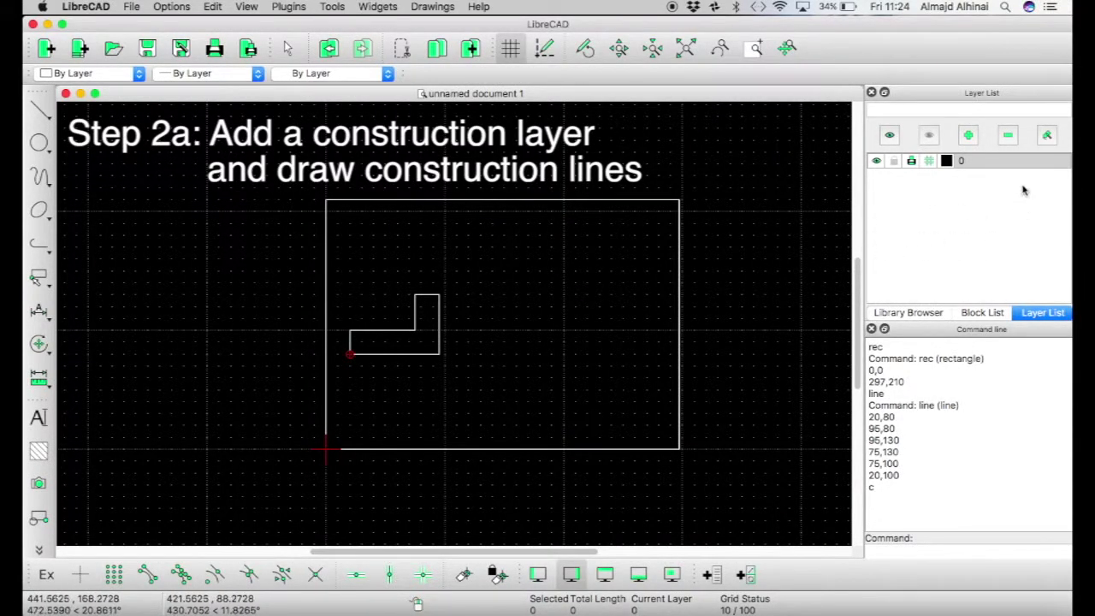
pyautogui.click(969, 141)
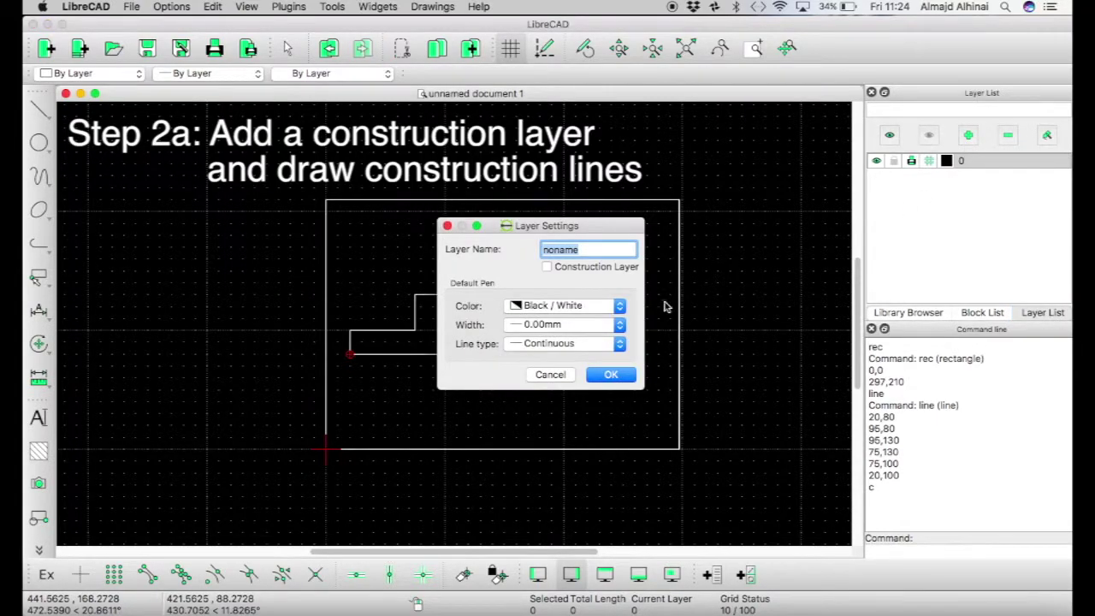
pyautogui.click(547, 267)
pyautogui.write('Const')
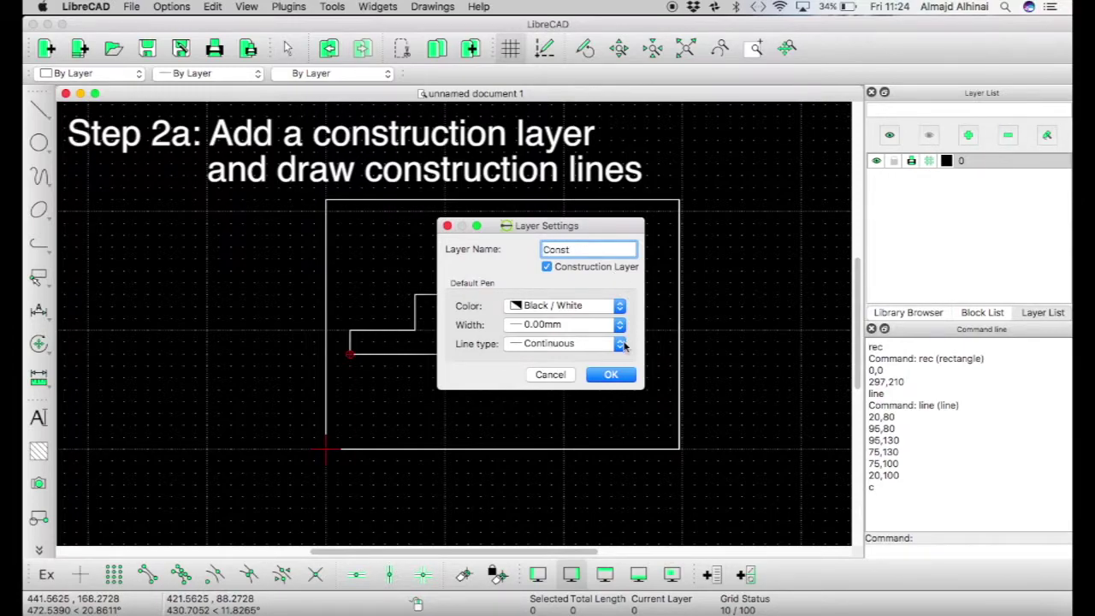
pyautogui.click(627, 343)
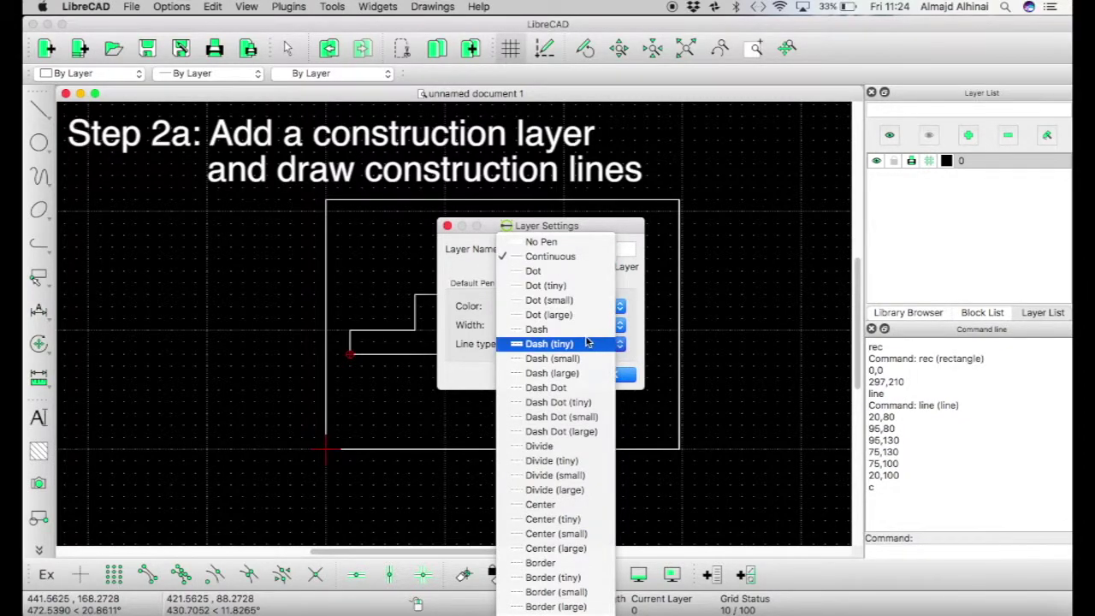
pyautogui.click(586, 342)
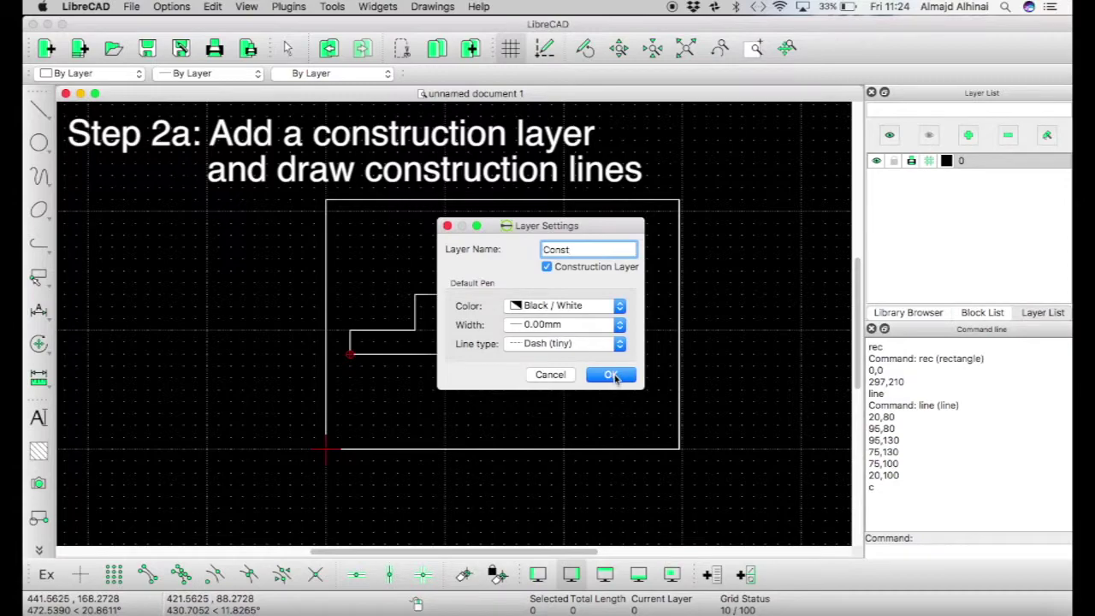
pyautogui.click(612, 376)
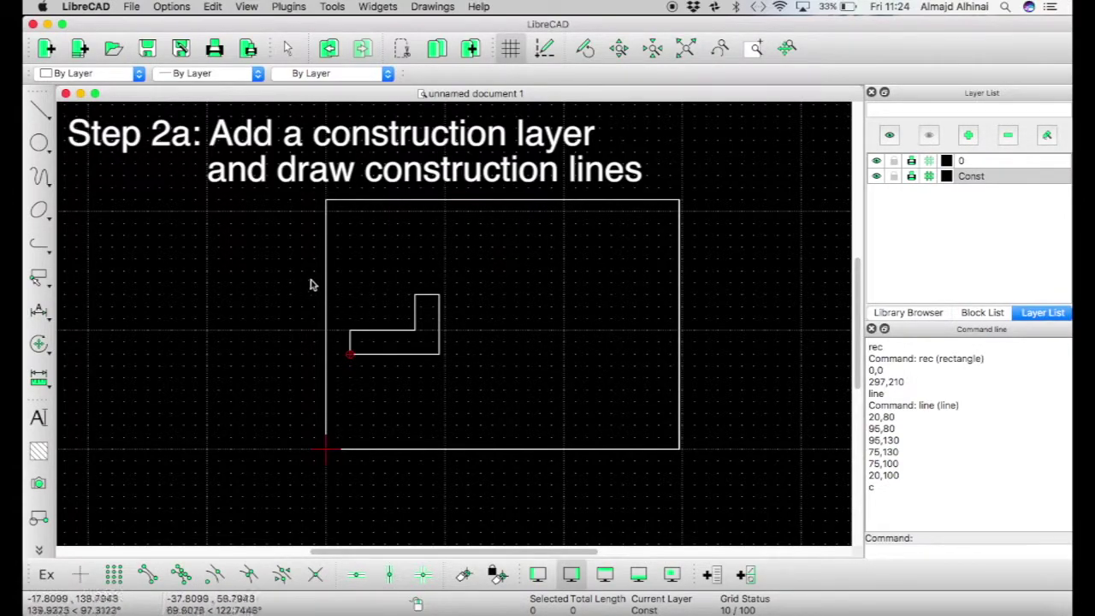
# Enable grid and geometry snaps, then add horizontal construction lines at the bracket's bottom, step and top.
pyautogui.click(115, 574)
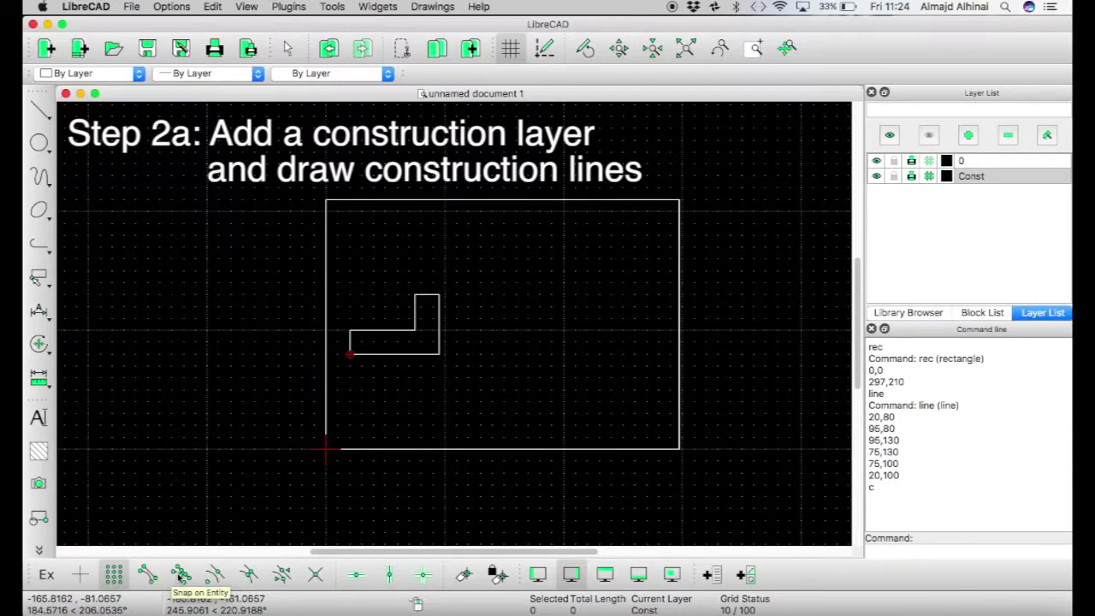
pyautogui.click(180, 579)
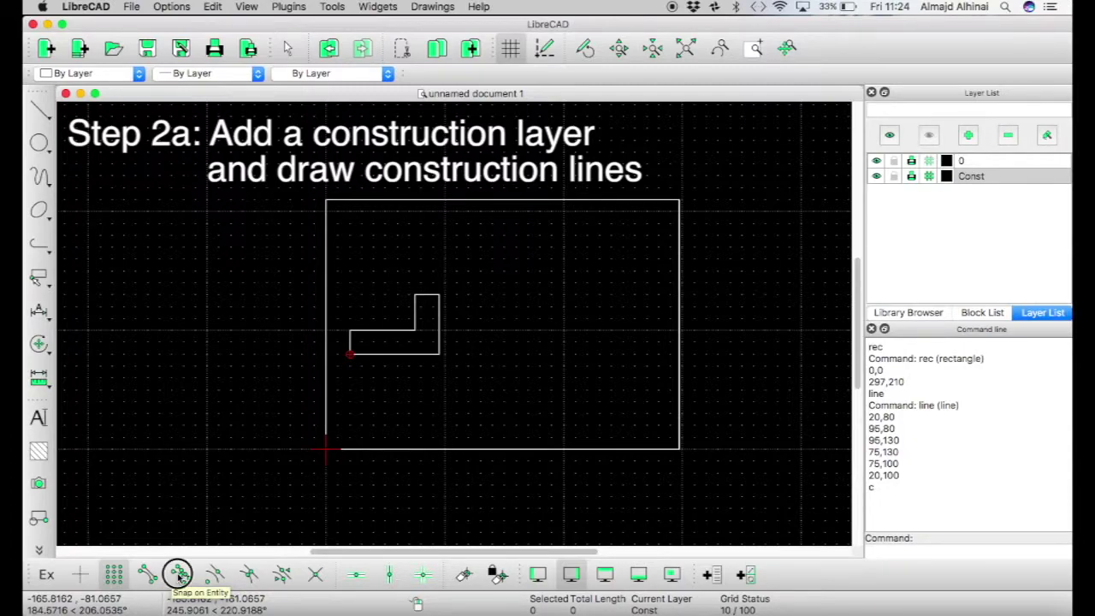
pyautogui.click(40, 113)
pyautogui.click(76, 133)
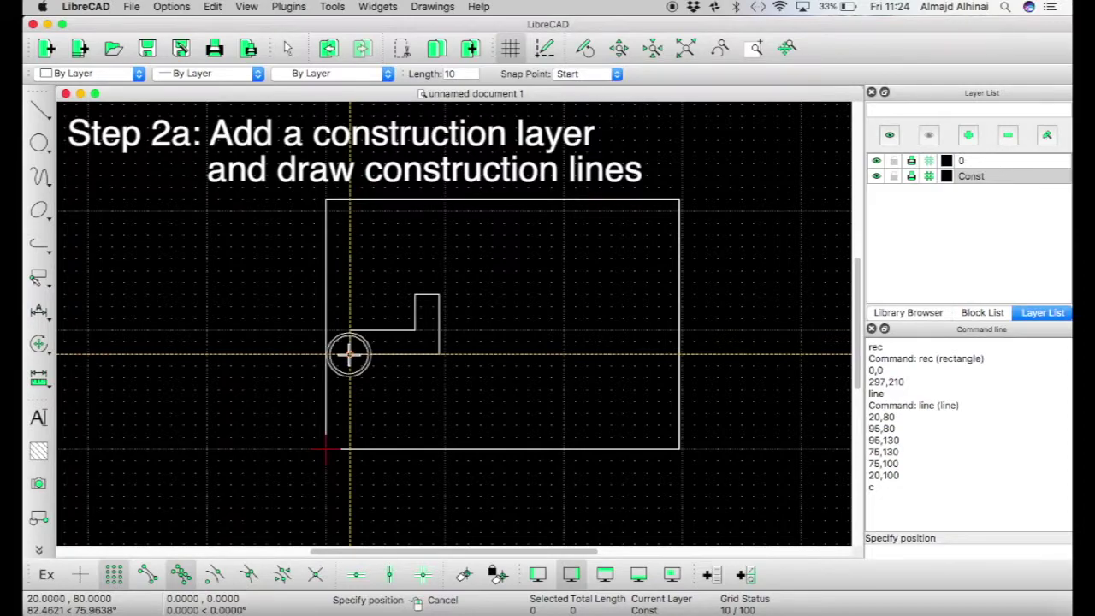
pyautogui.click(348, 353)
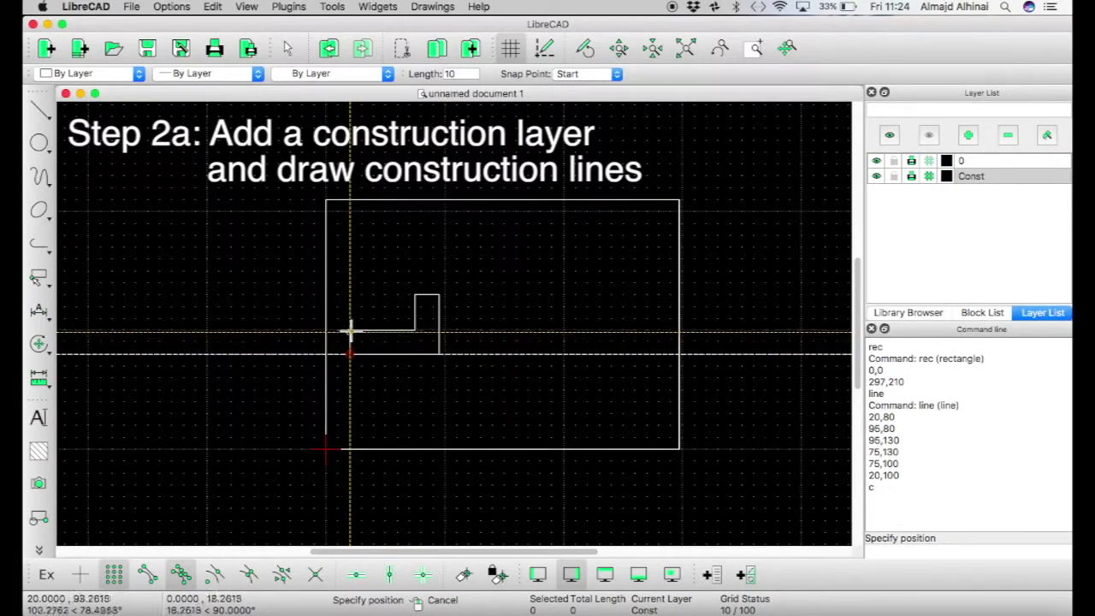
pyautogui.scroll(2, 348, 331)
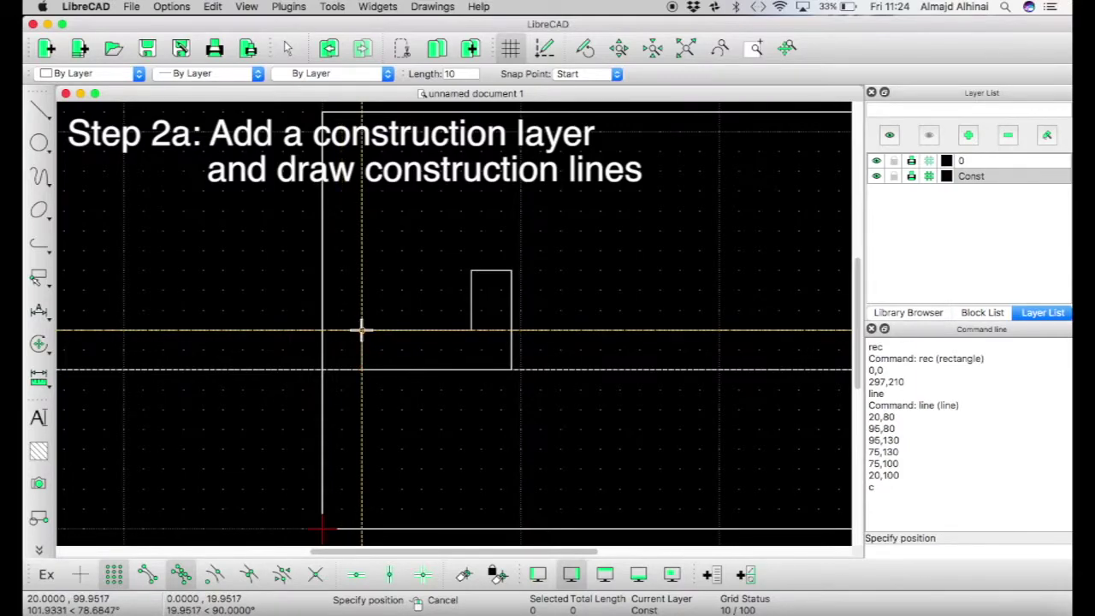
pyautogui.click(361, 329)
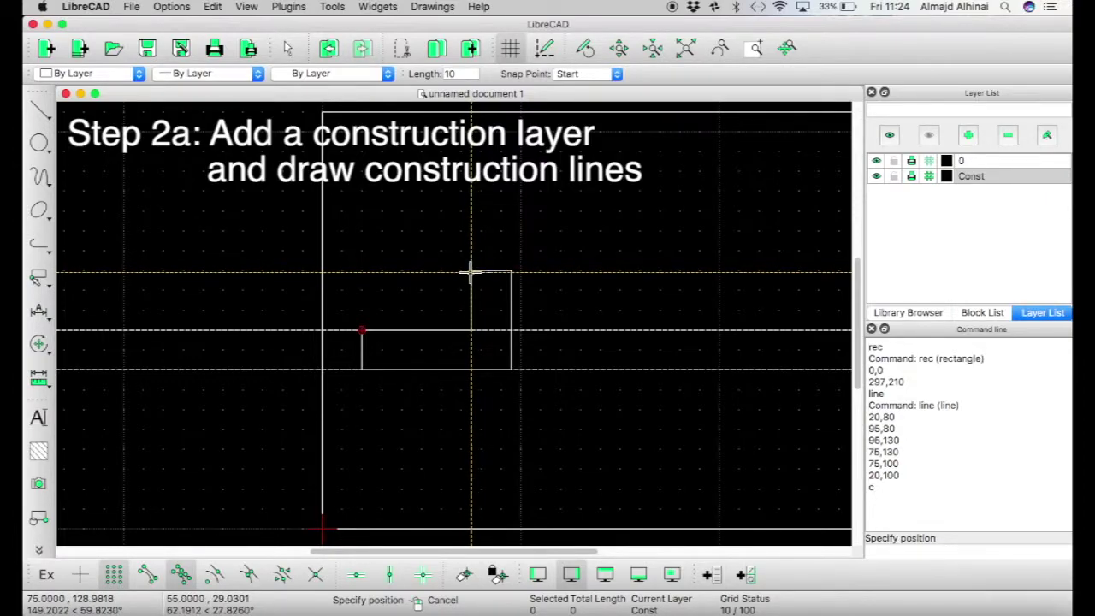
pyautogui.click(468, 270)
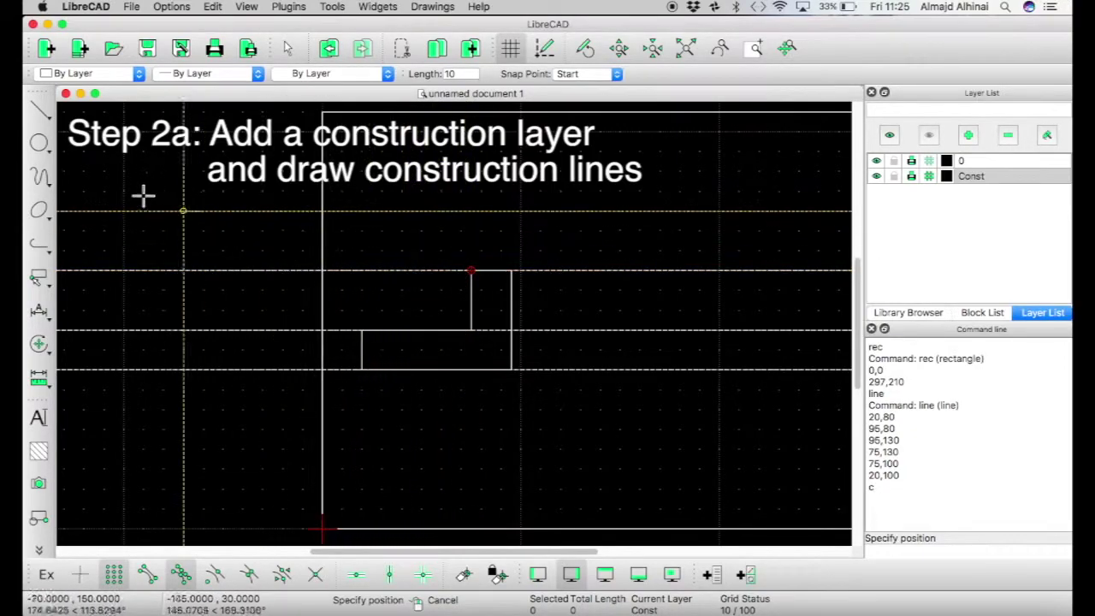
# Add vertical construction lines through the L-bracket's upright edges and right side.
pyautogui.click(49, 124)
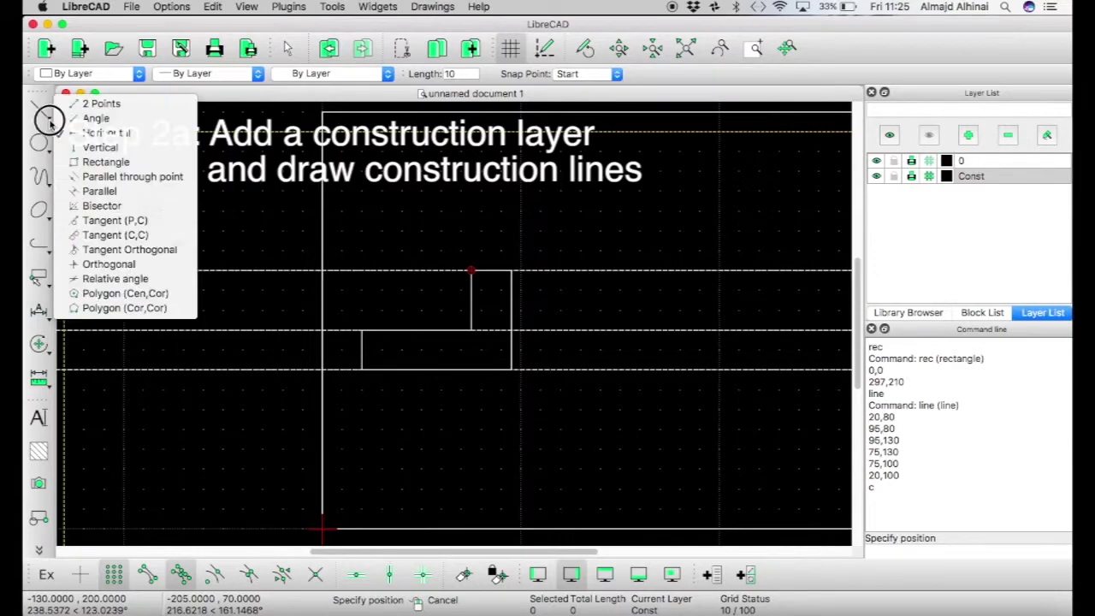
pyautogui.click(100, 132)
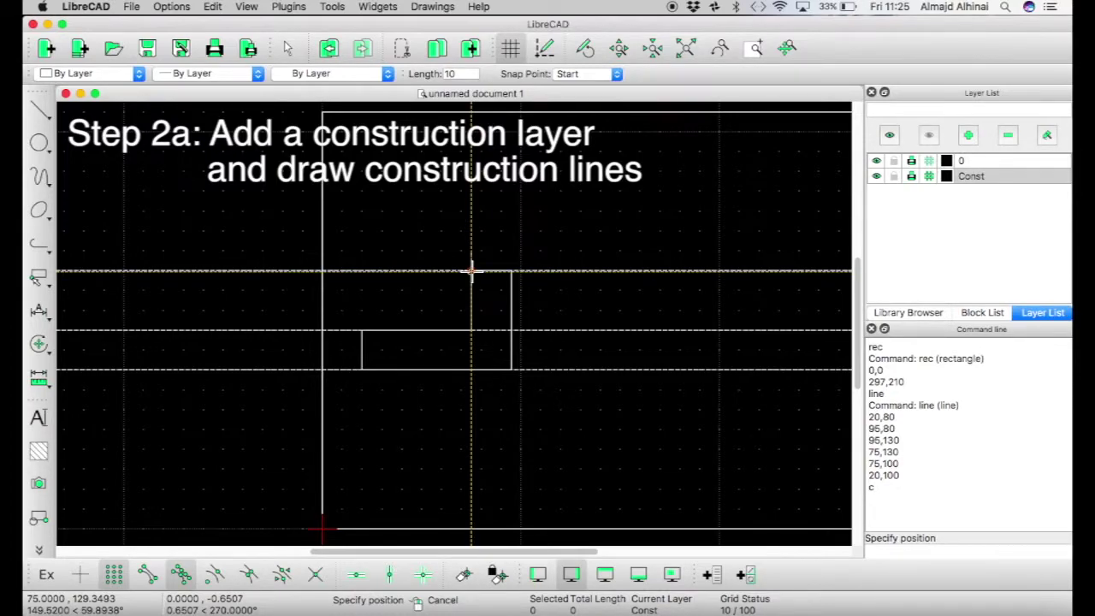
pyautogui.click(470, 270)
pyautogui.click(361, 330)
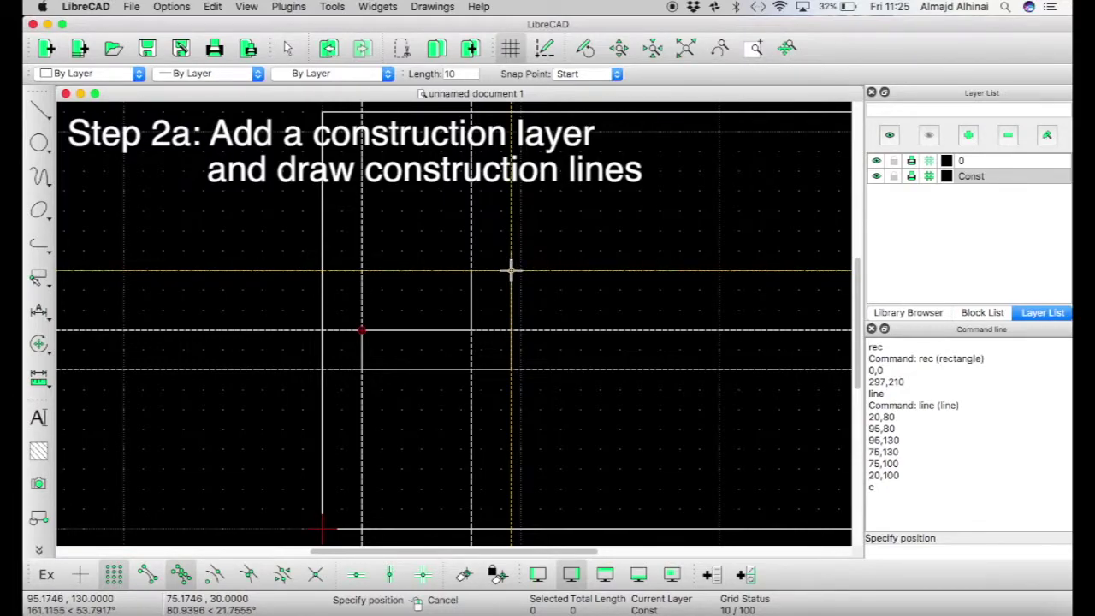
pyautogui.click(510, 270)
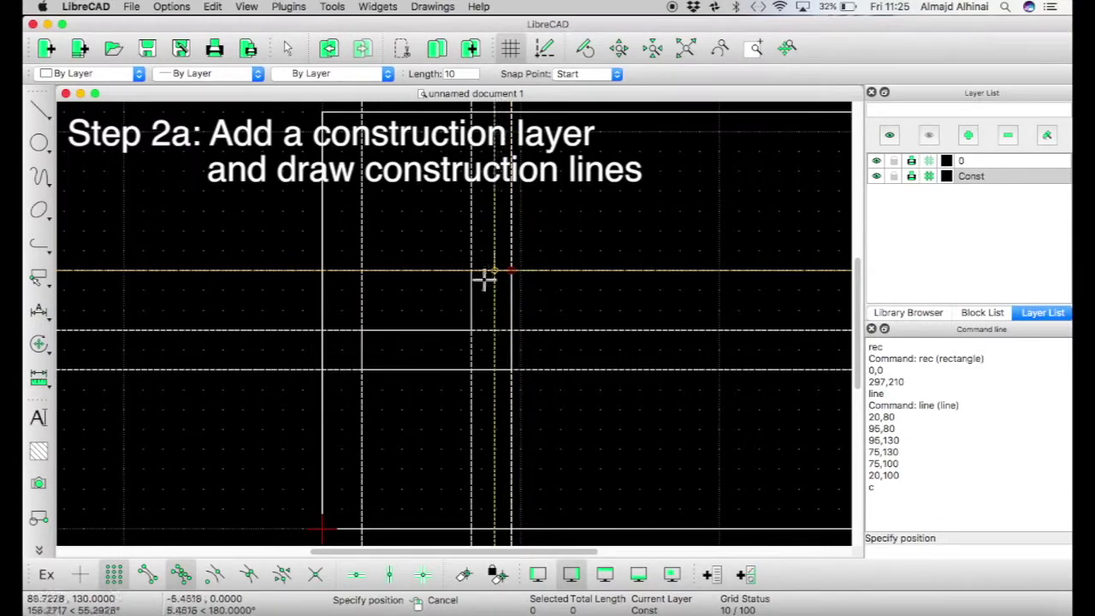
pyautogui.rightClick(300, 338)
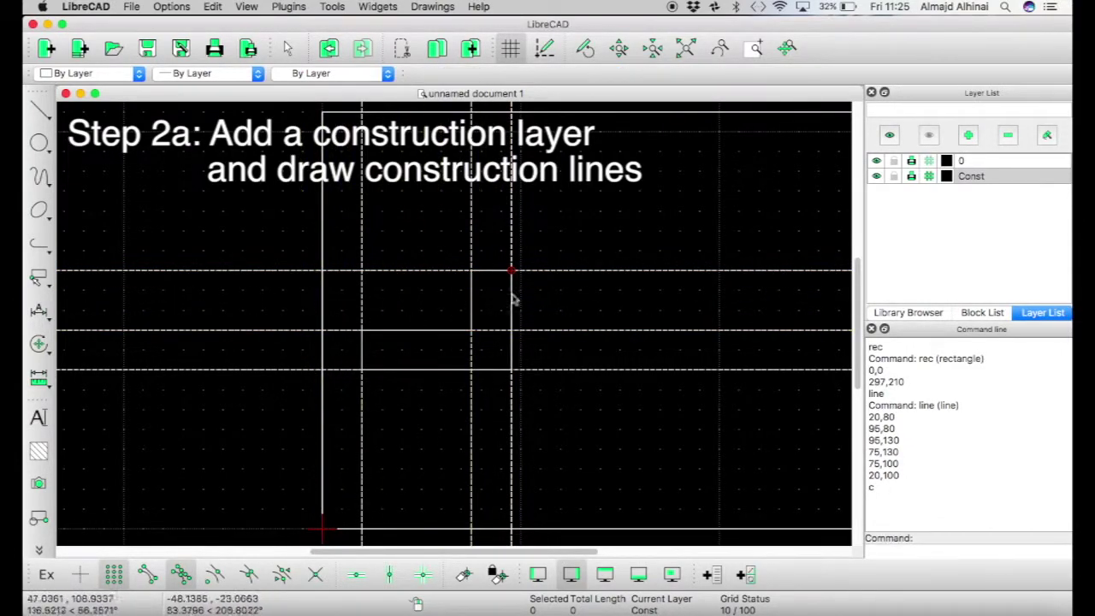
# Make layer 0 current and briefly toggle the construction lines' visibility.
pyautogui.click(969, 162)
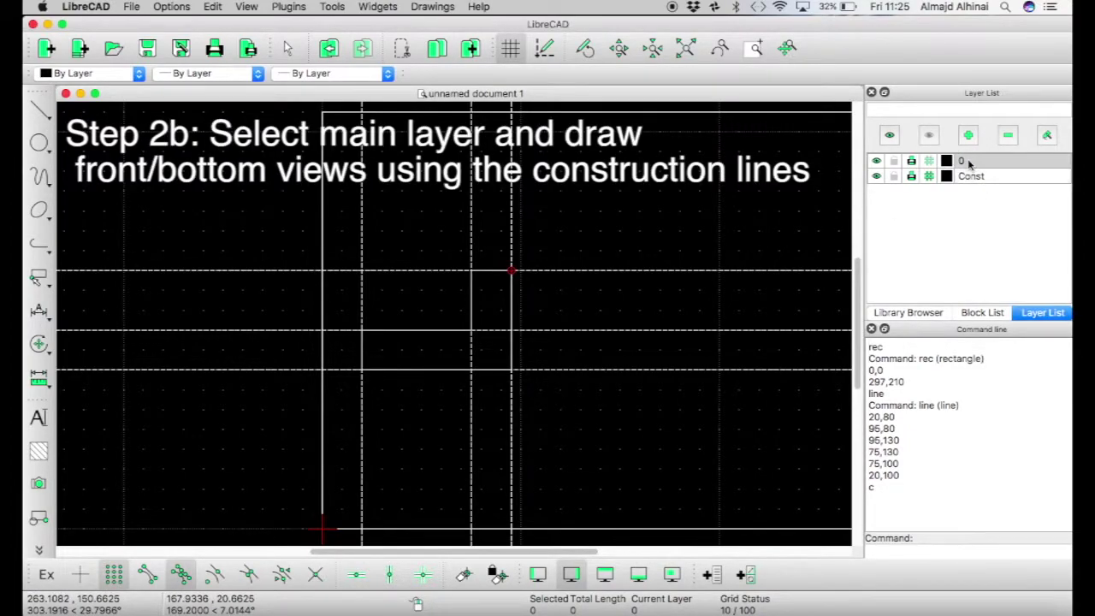
pyautogui.scroll(1, 741, 225)
pyautogui.scroll(-1, 741, 225)
pyautogui.scroll(-1, 741, 224)
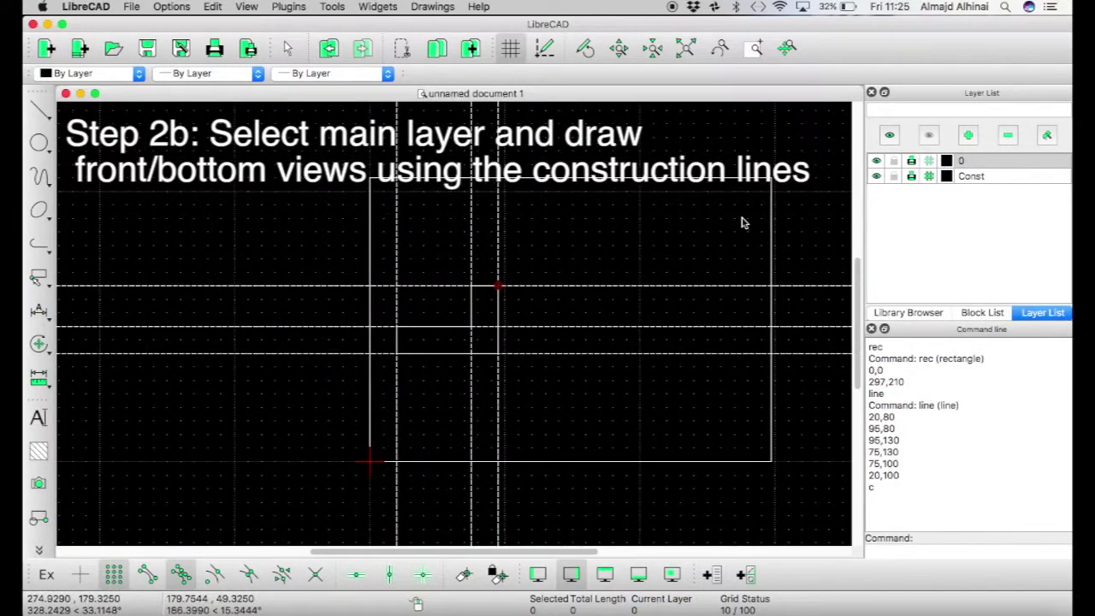
pyautogui.click(876, 177)
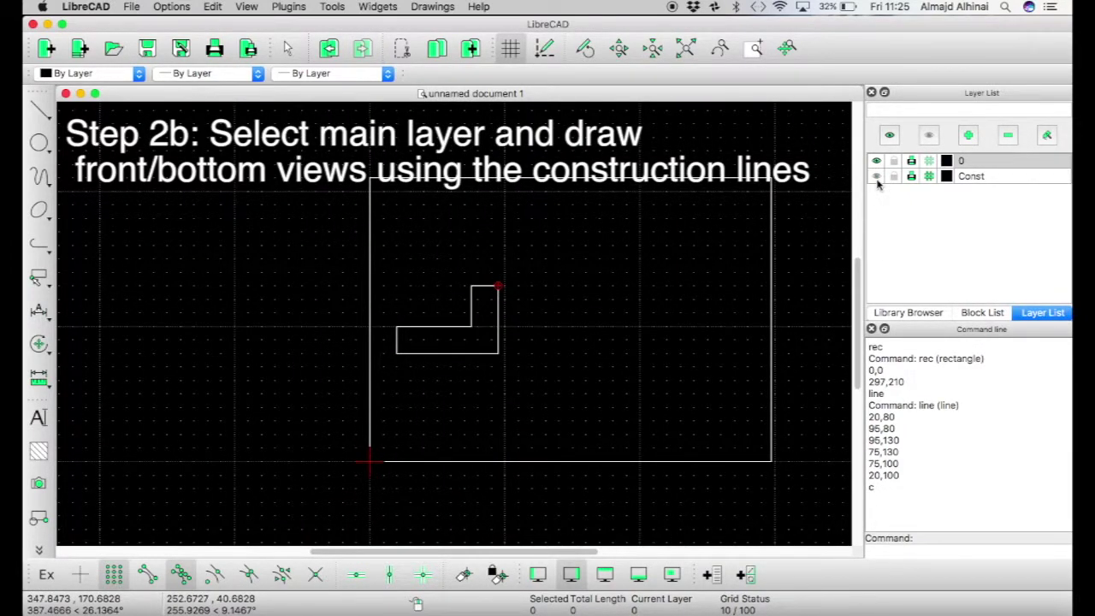
pyautogui.click(876, 177)
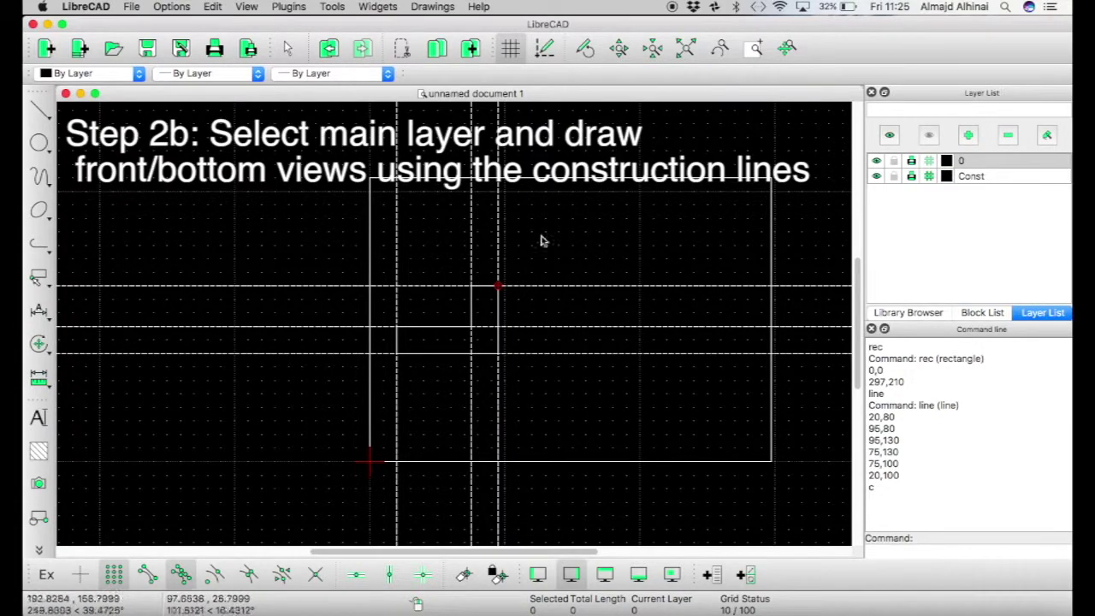
# Draw the front view rectangle beside the side view, snapped to construction-line intersections.
pyautogui.click(39, 109)
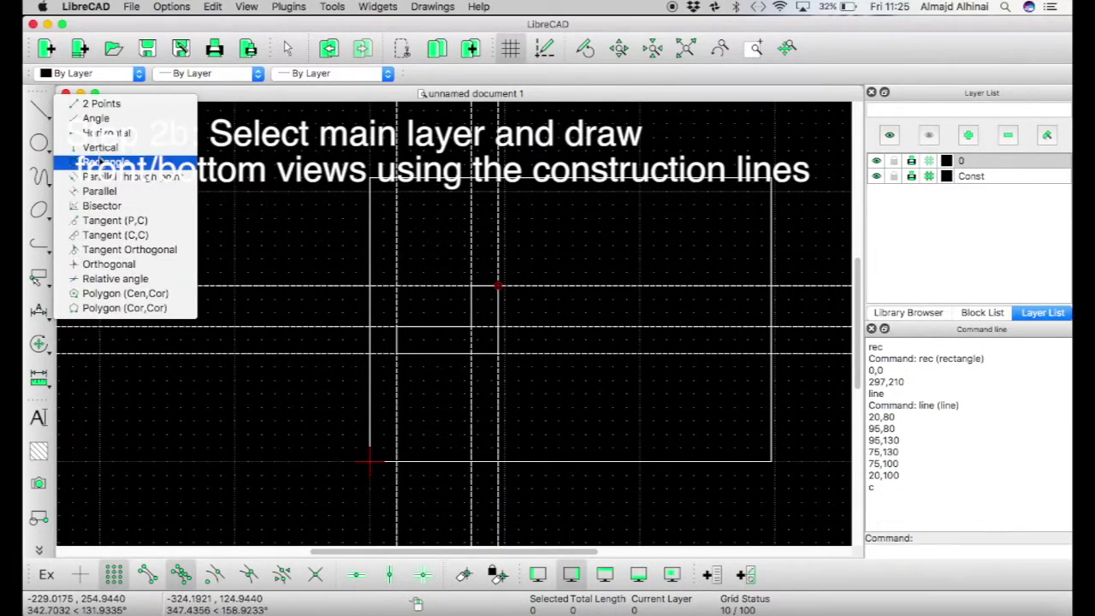
pyautogui.click(103, 162)
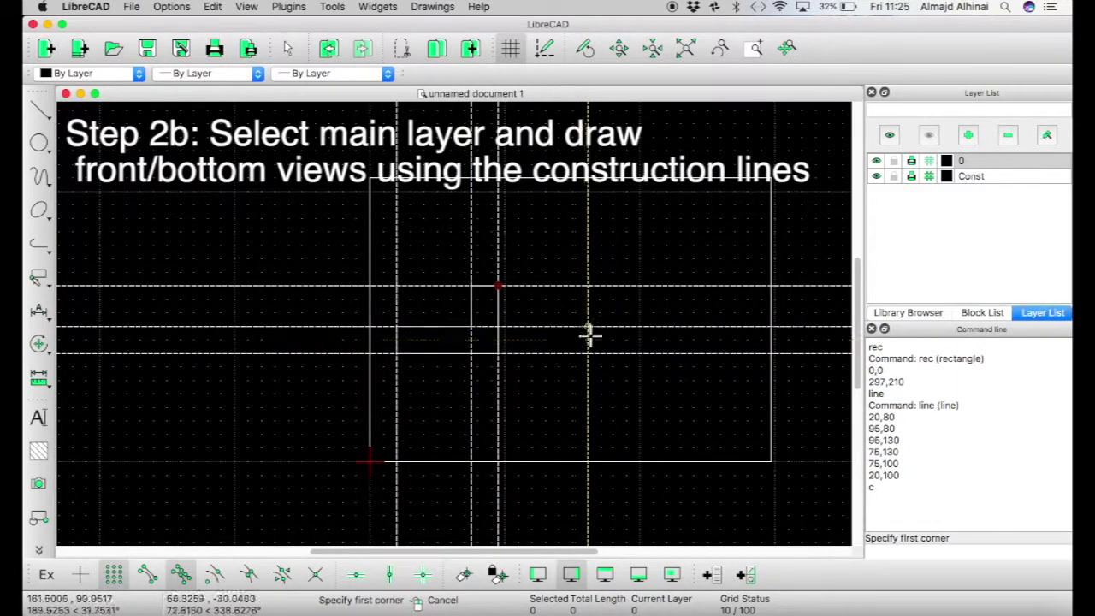
pyautogui.scroll(2, 624, 354)
pyautogui.scroll(1, 627, 348)
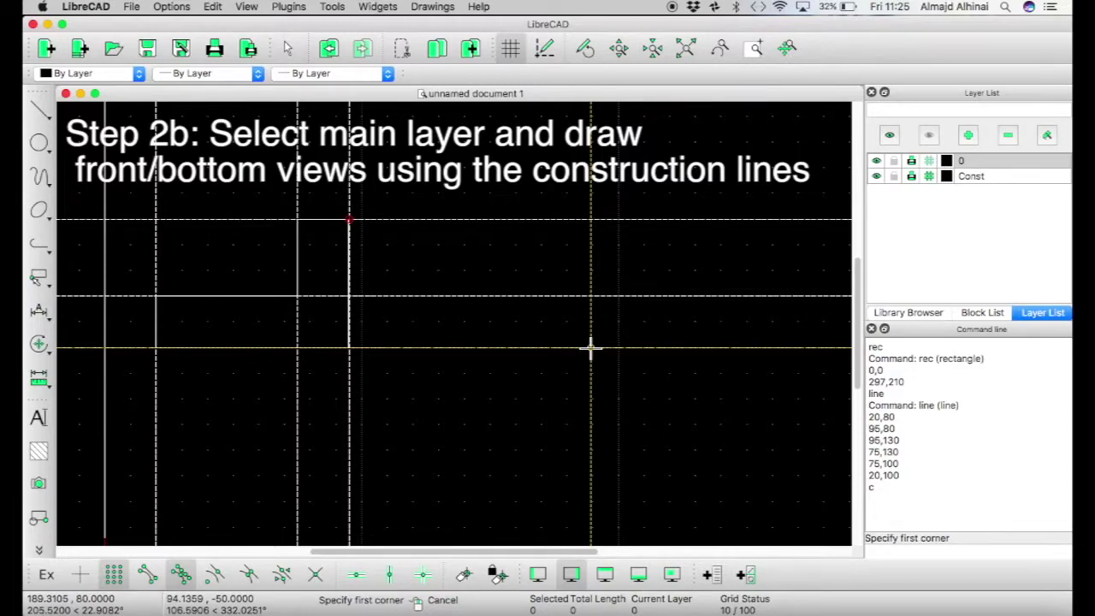
pyautogui.click(590, 346)
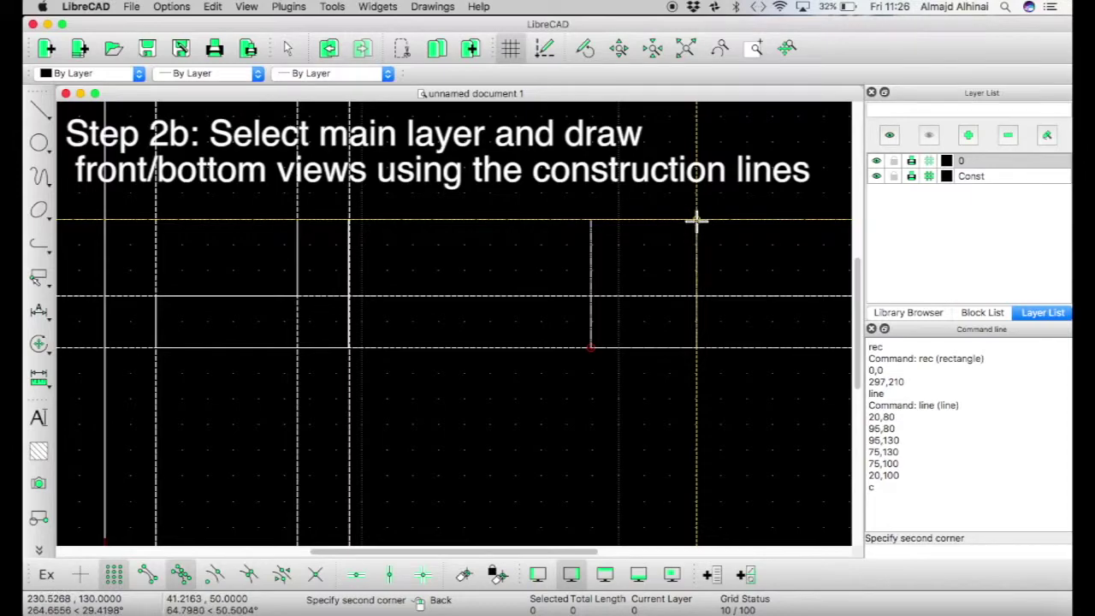
pyautogui.click(694, 221)
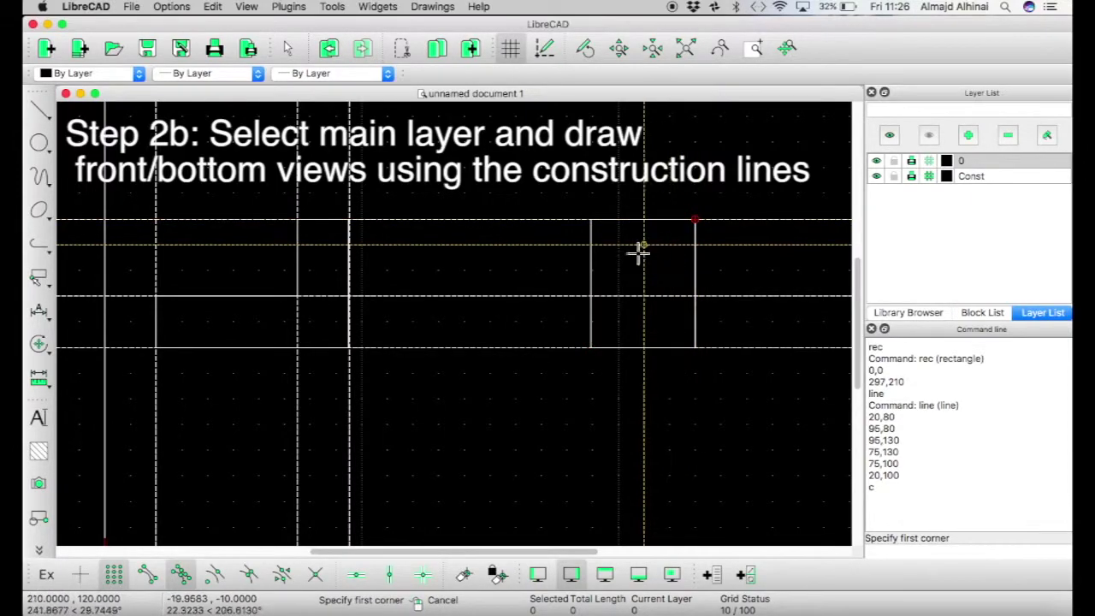
# Draw the bottom view rectangle below the side view.
pyautogui.scroll(-1, 491, 367)
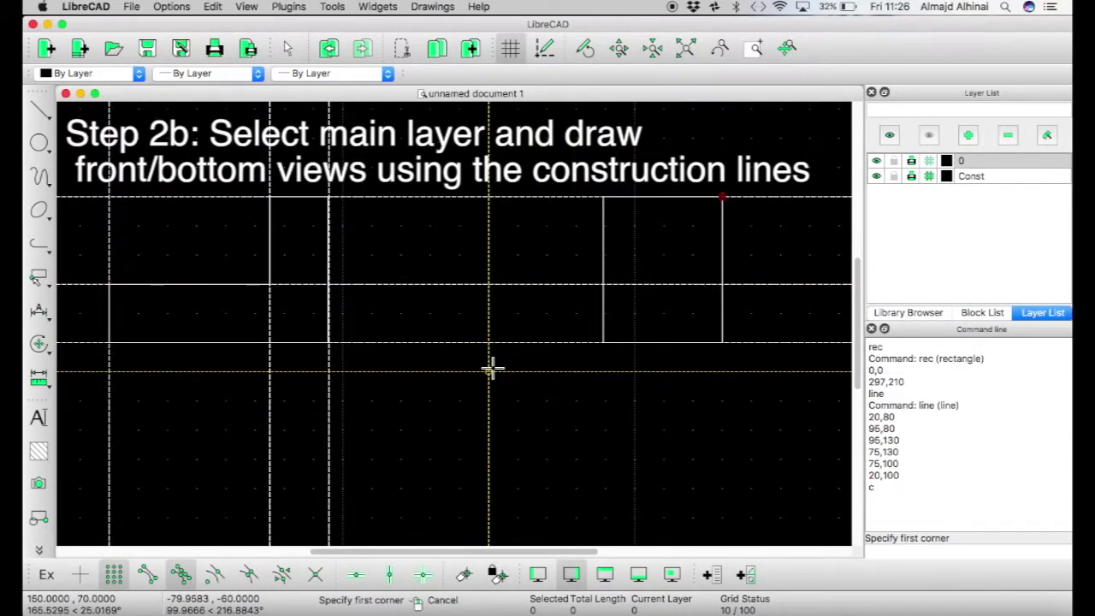
pyautogui.scroll(-1, 492, 367)
pyautogui.scroll(-1, 492, 367)
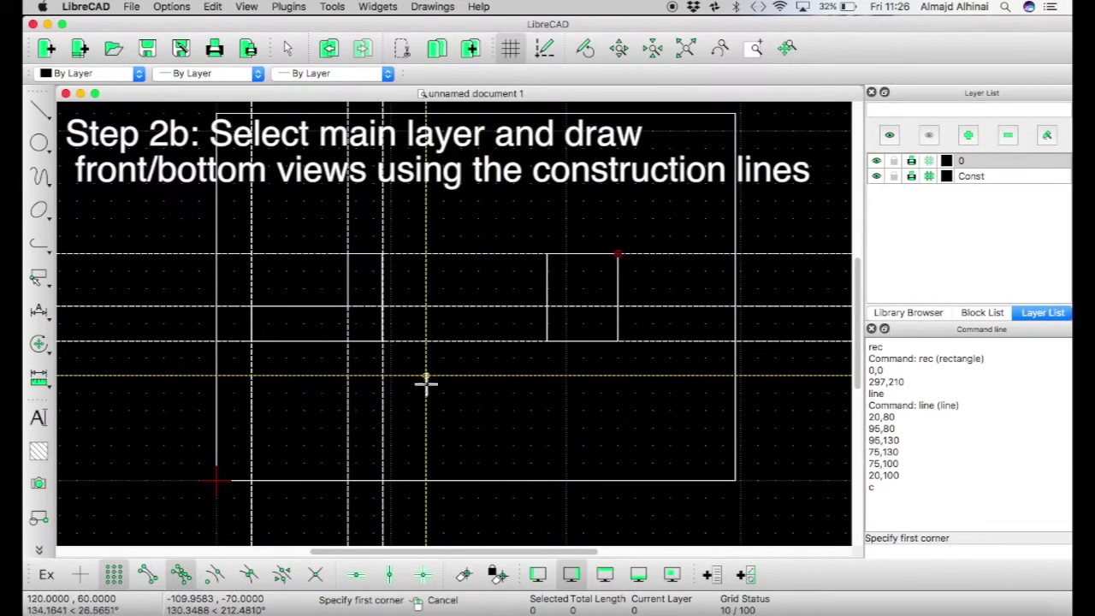
pyautogui.click(251, 444)
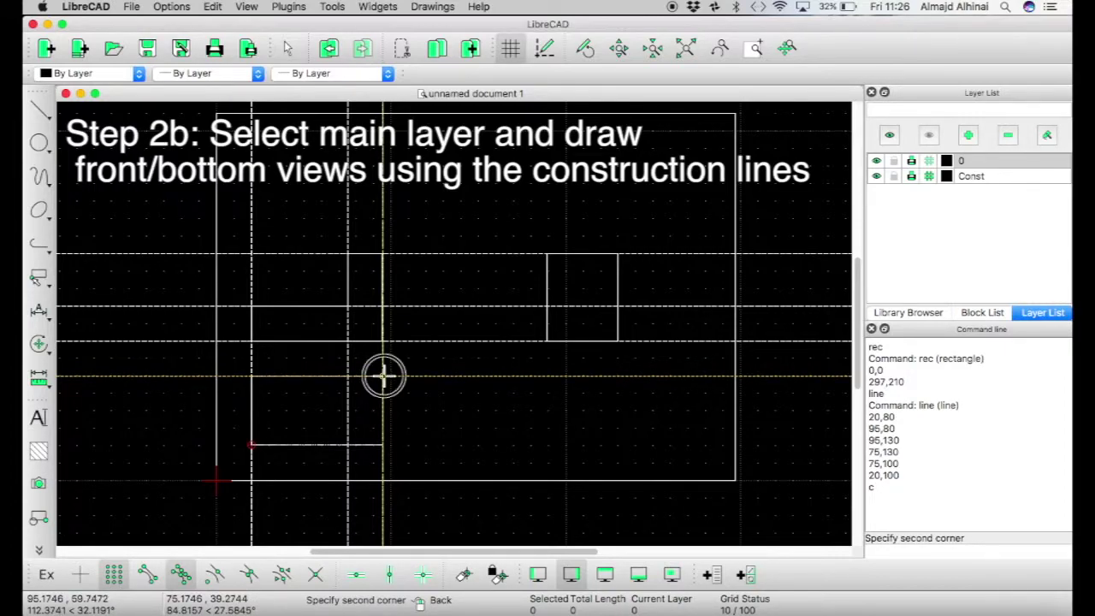
pyautogui.click(383, 375)
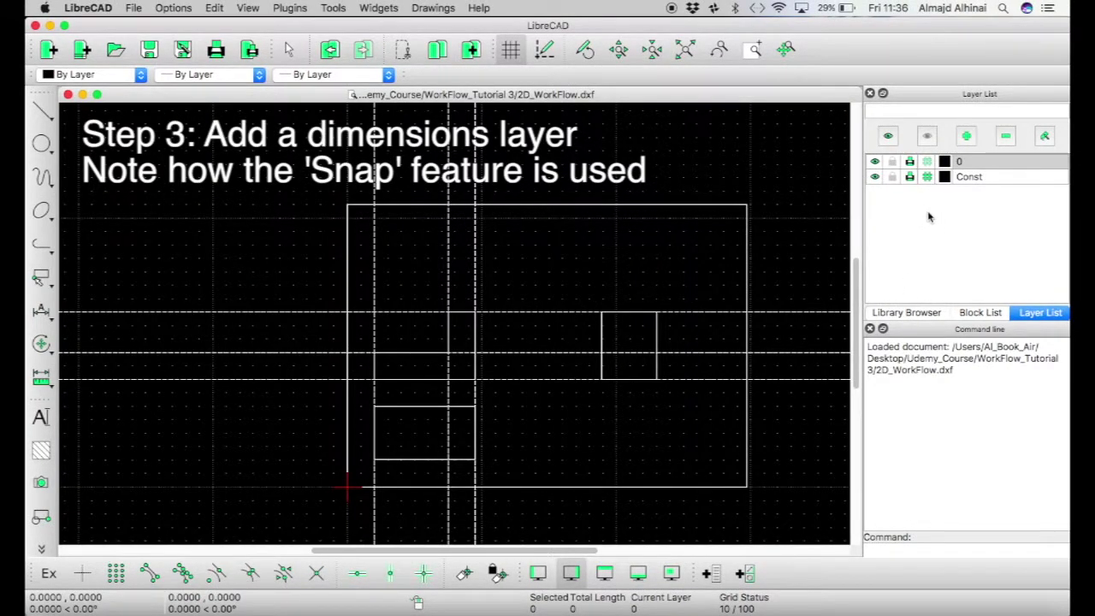
# Create the DIM layer with the Dash Dot (tiny) line type.
pyautogui.click(966, 140)
pyautogui.write('DIM')
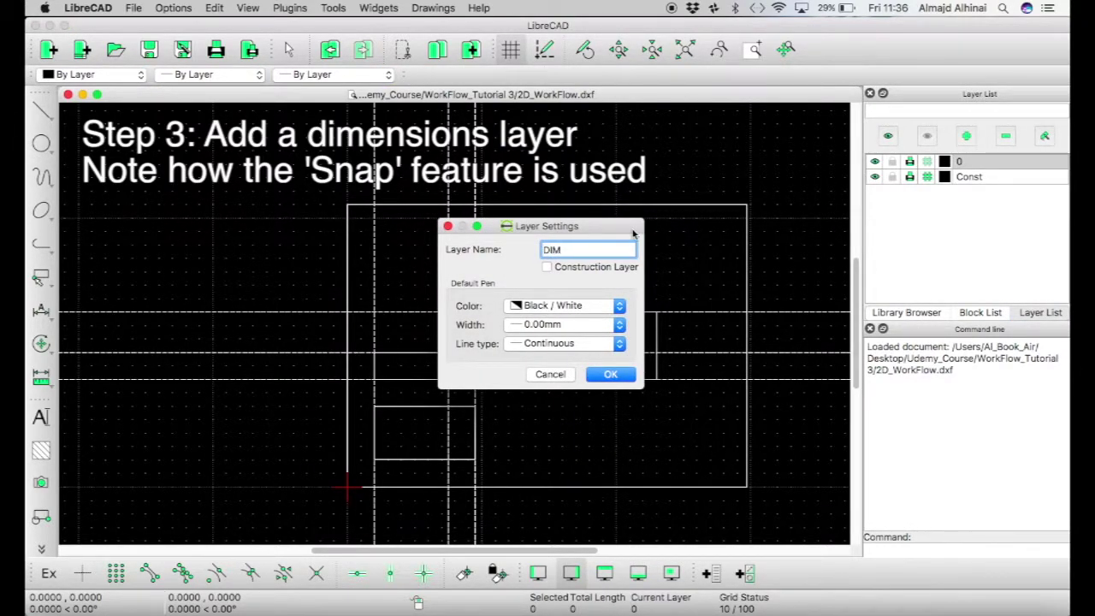
pyautogui.click(621, 343)
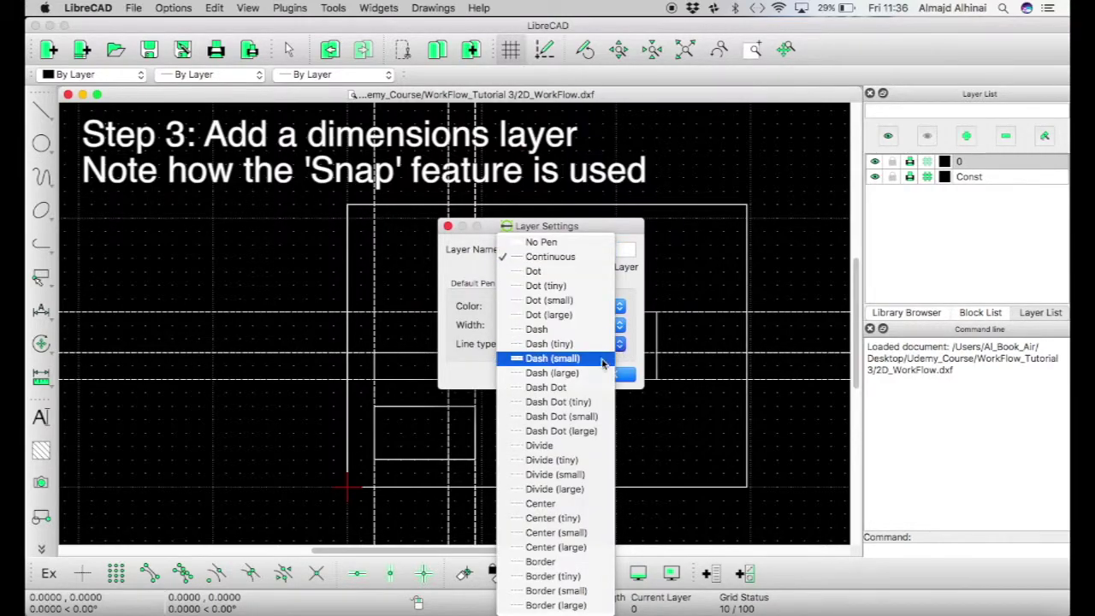
pyautogui.click(587, 403)
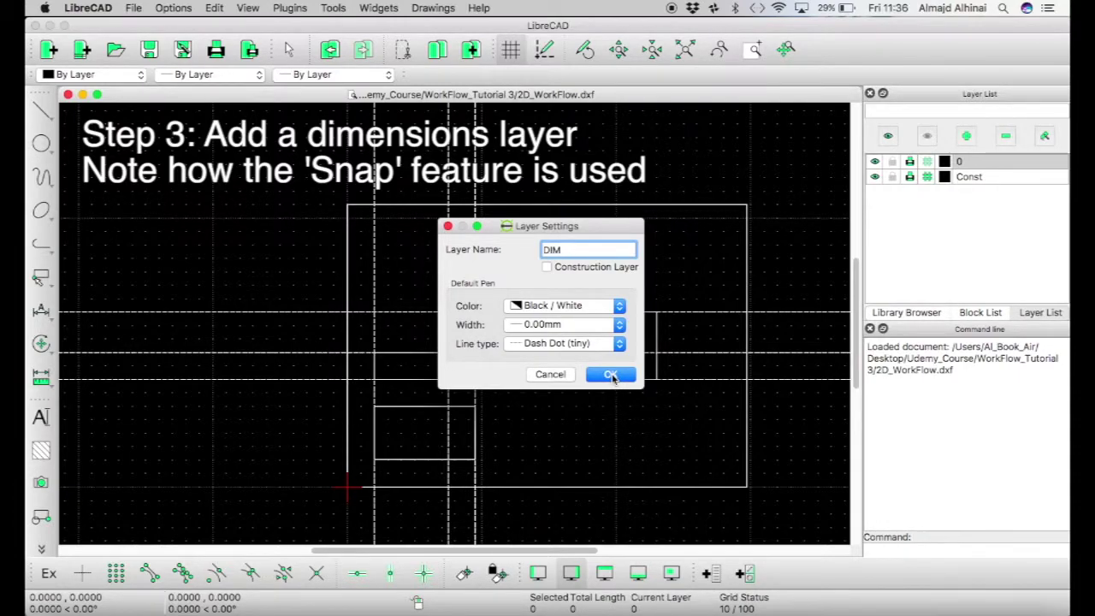
pyautogui.click(611, 375)
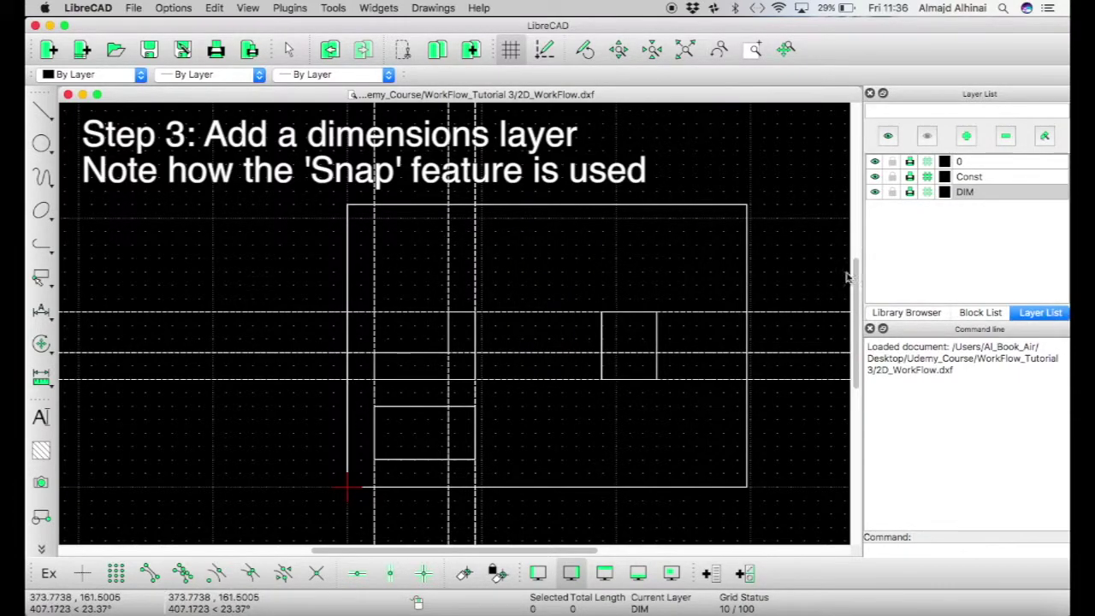
# Hide construction lines and add a horizontal dimension below the bracket's bottom edge, using endpoint snap.
pyautogui.click(875, 177)
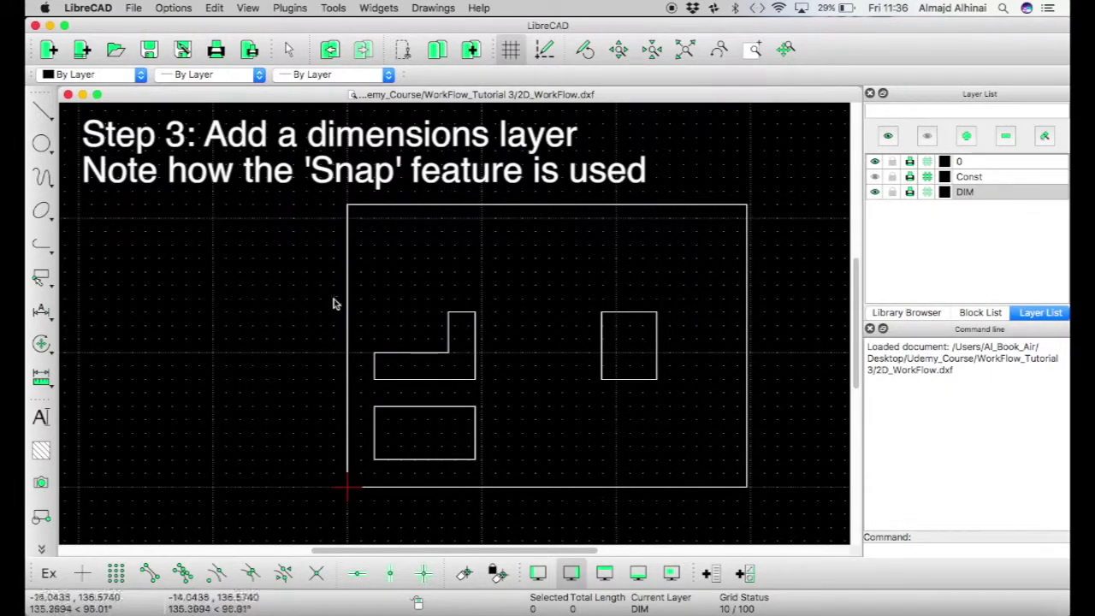
pyautogui.click(49, 319)
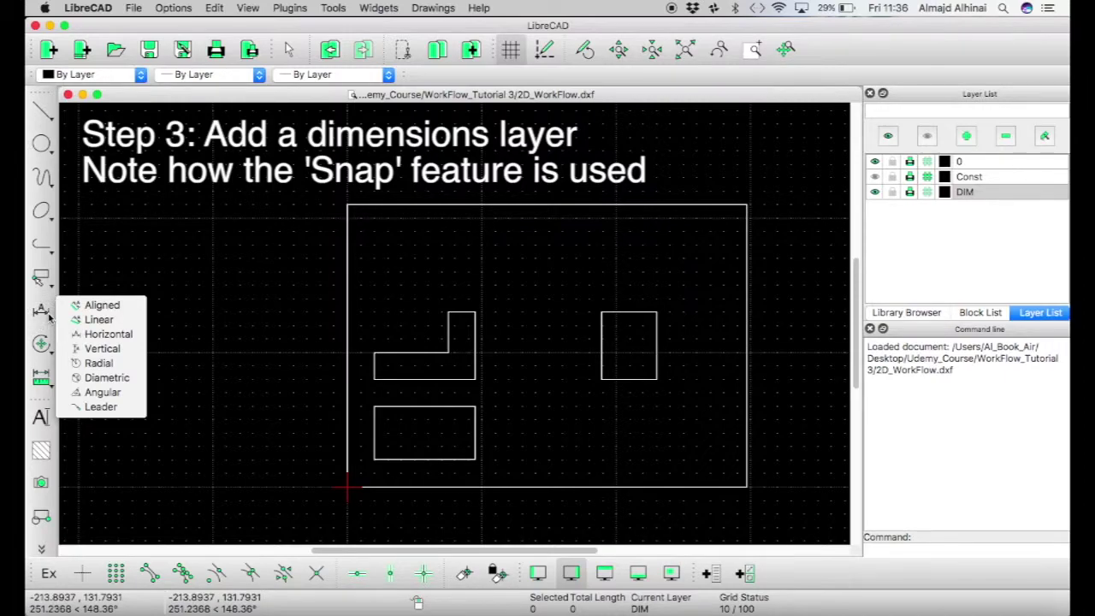
pyautogui.click(109, 333)
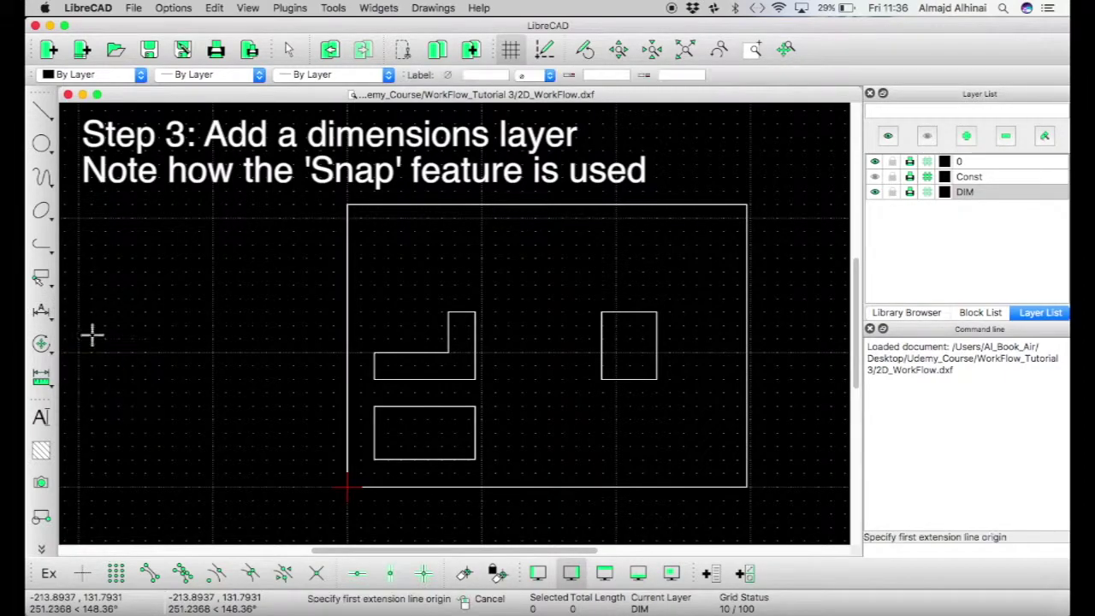
pyautogui.click(148, 571)
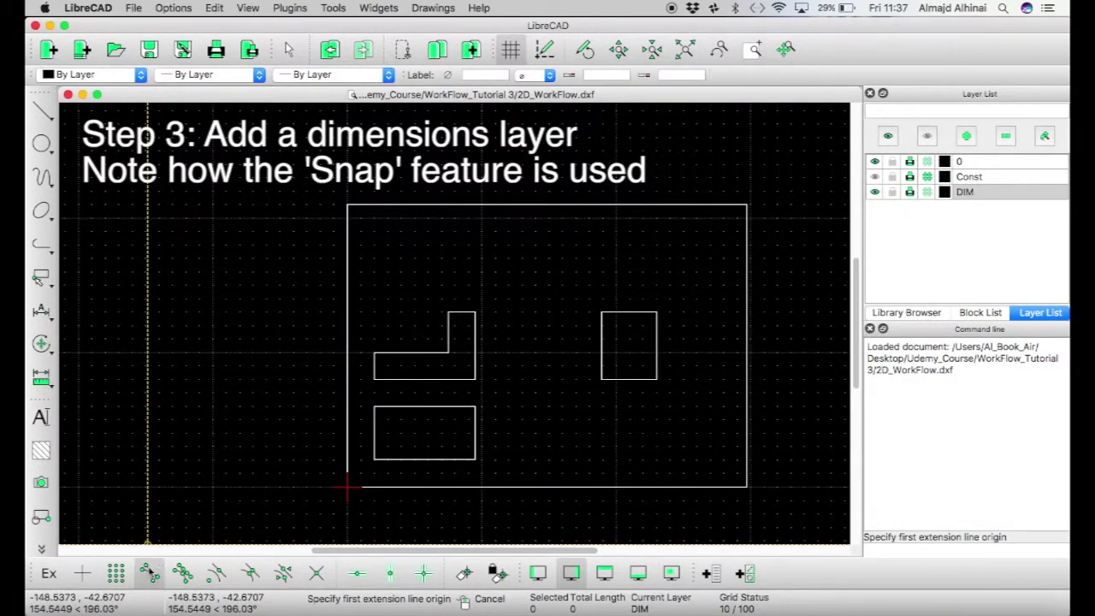
pyautogui.click(374, 379)
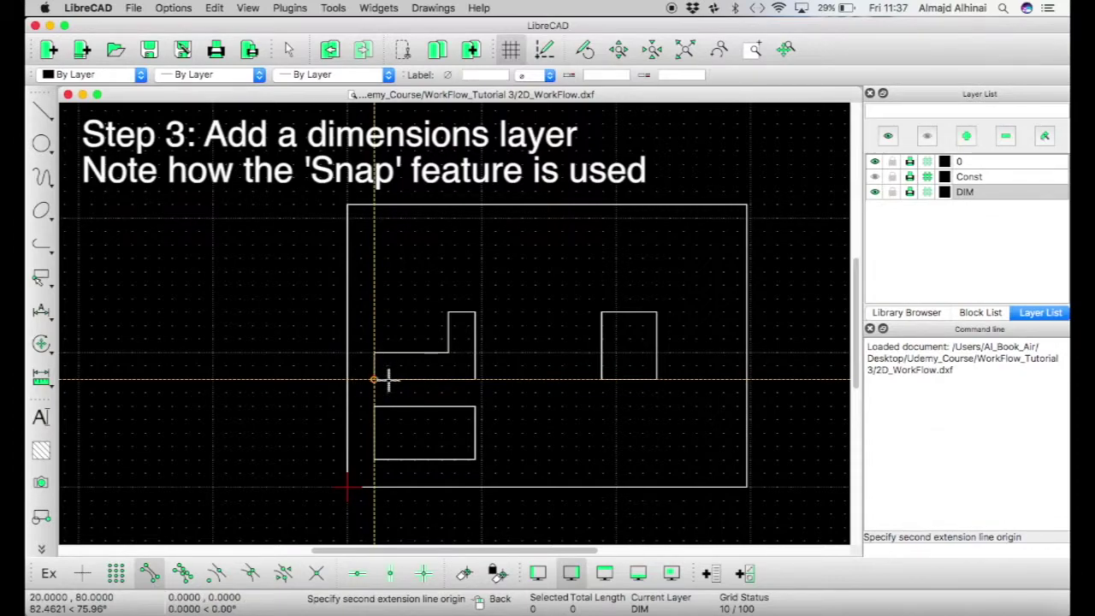
pyautogui.click(474, 379)
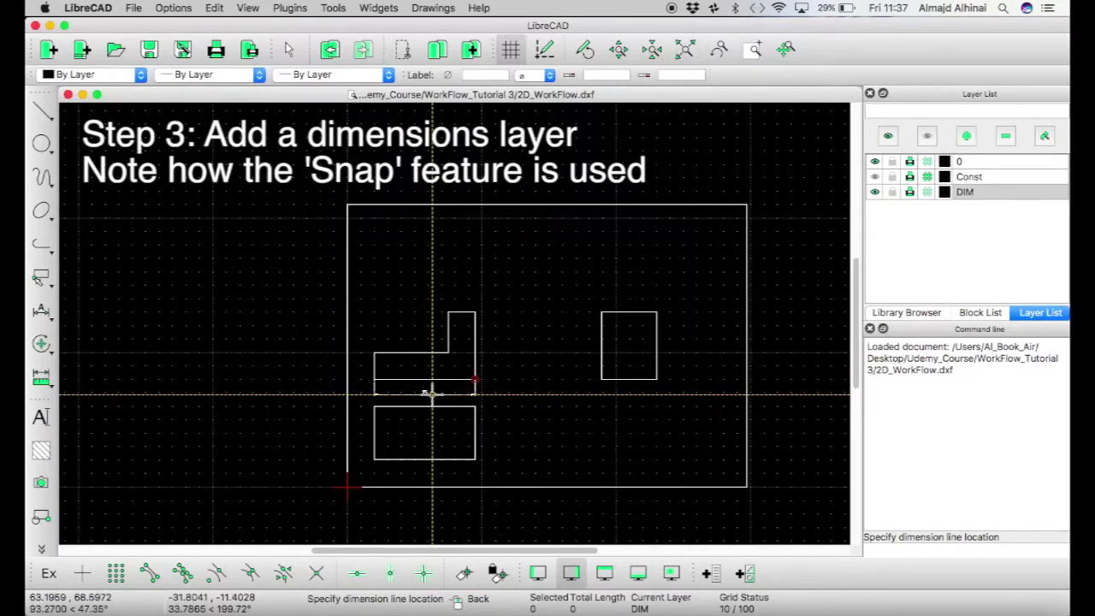
pyautogui.click(431, 393)
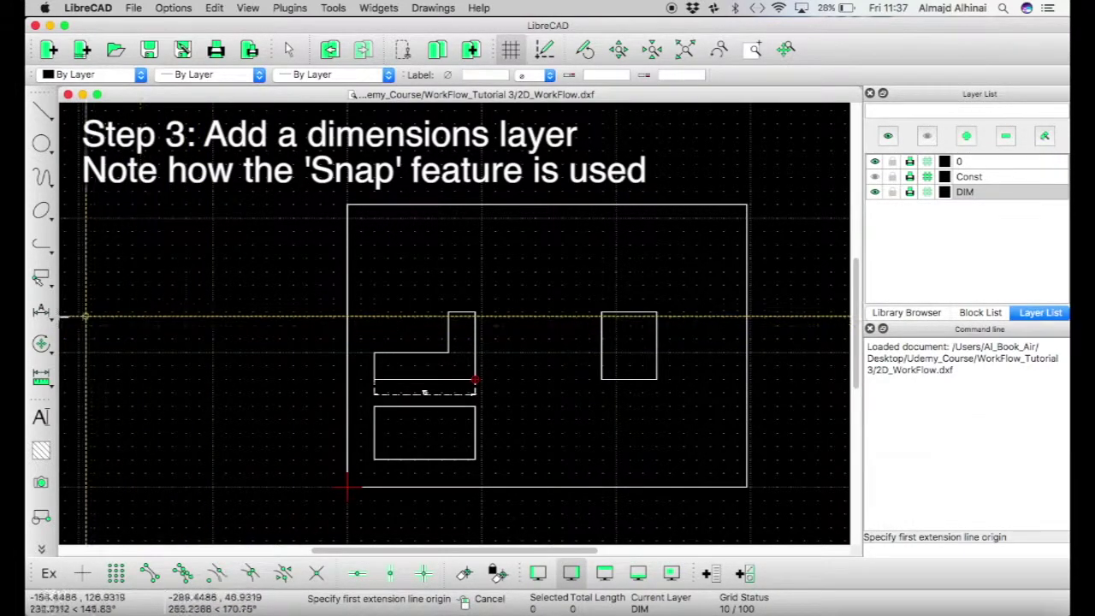
# Add a vertical dimension for the bracket's overall height along its right edge.
pyautogui.click(44, 313)
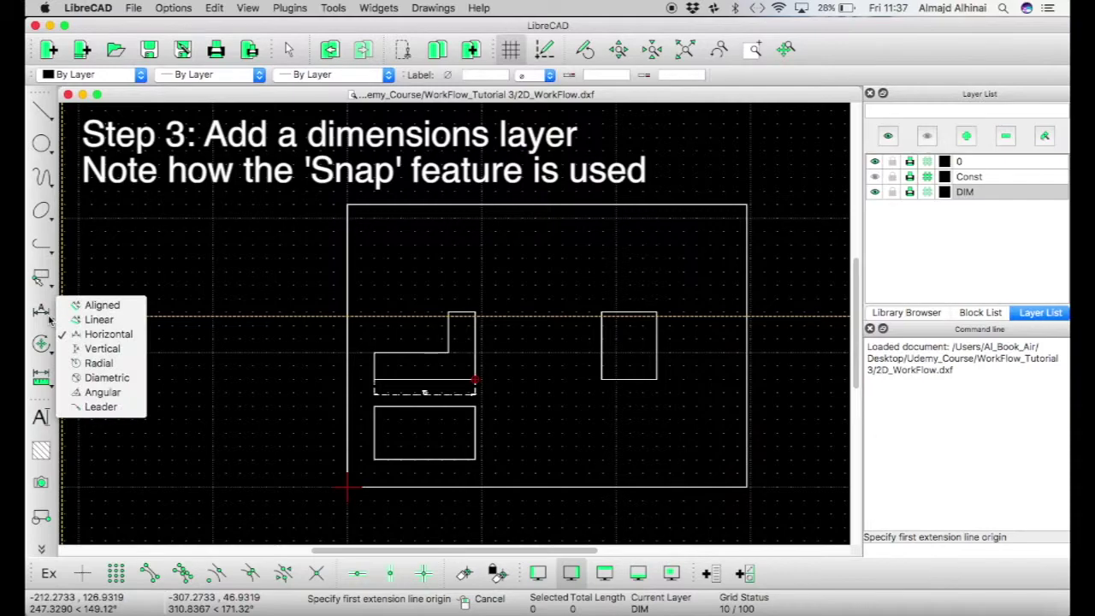
pyautogui.click(99, 348)
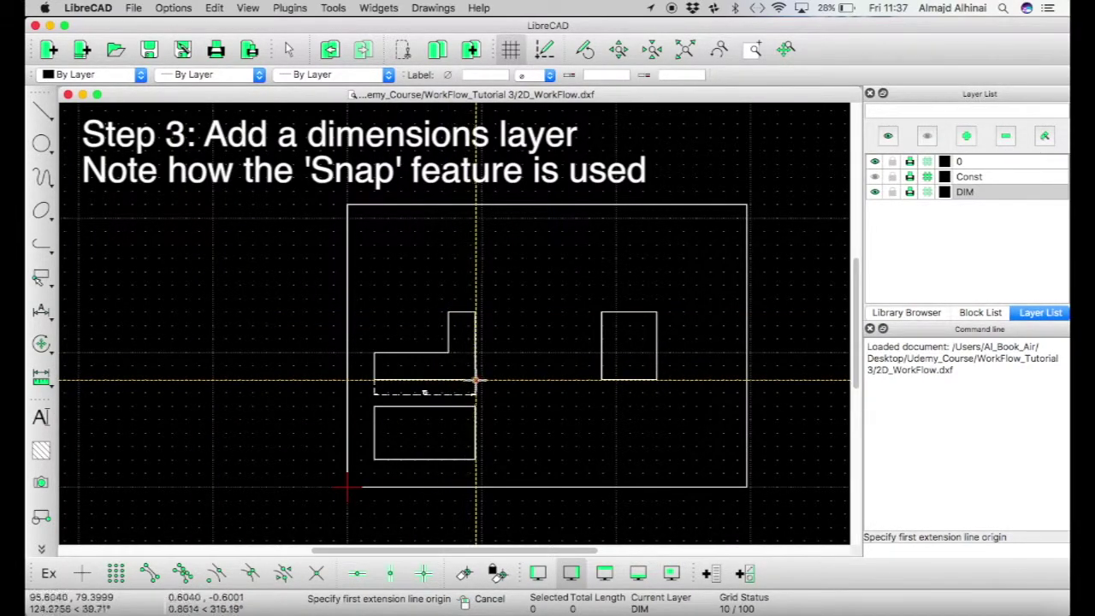
pyautogui.scroll(2, 475, 379)
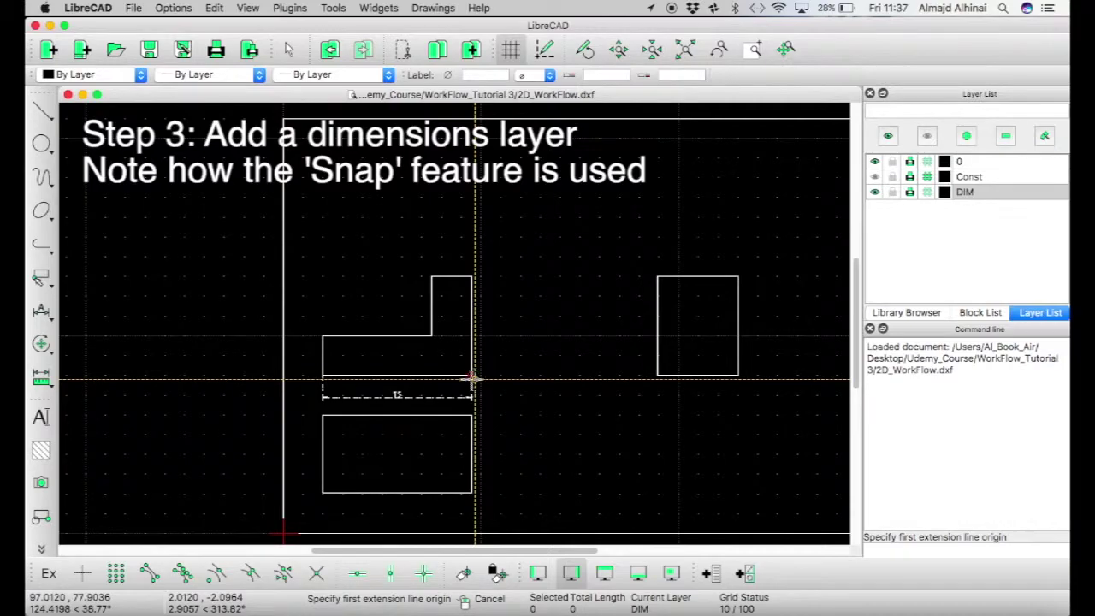
pyautogui.click(149, 572)
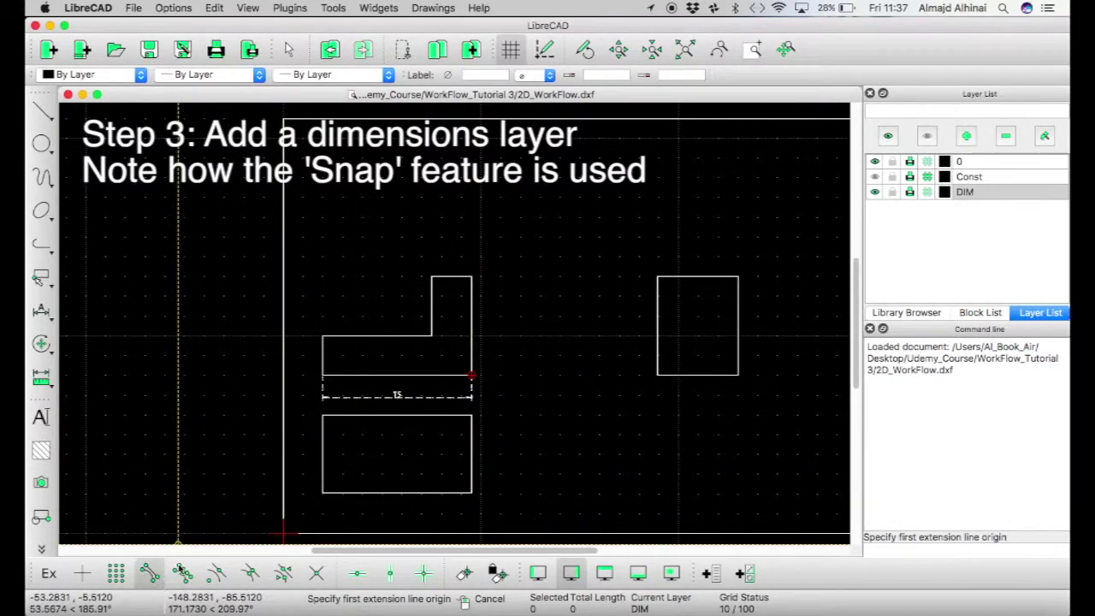
pyautogui.click(472, 374)
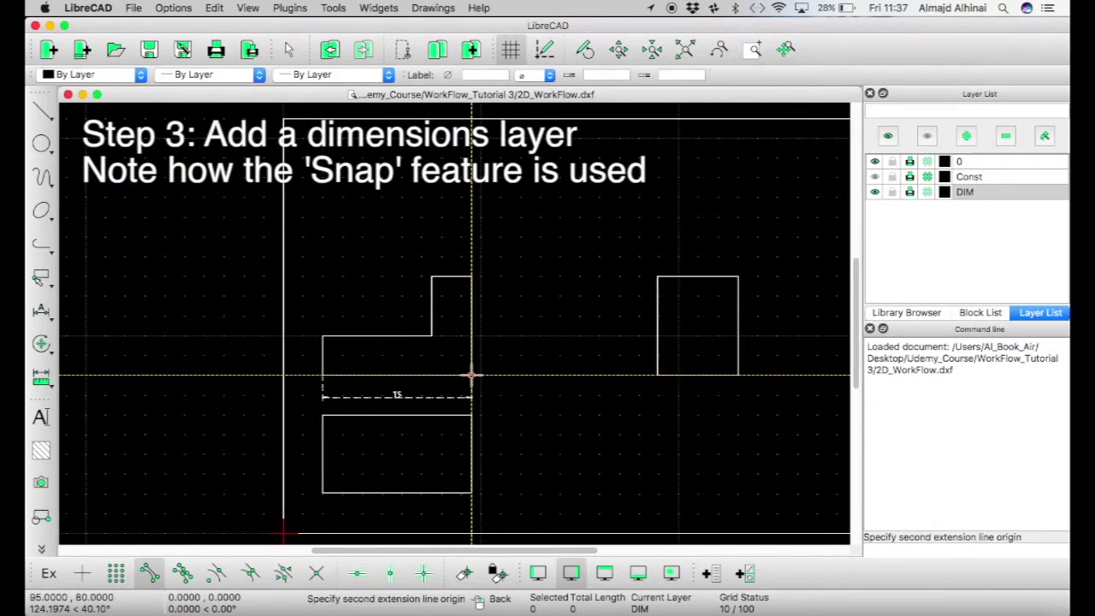
pyautogui.click(471, 276)
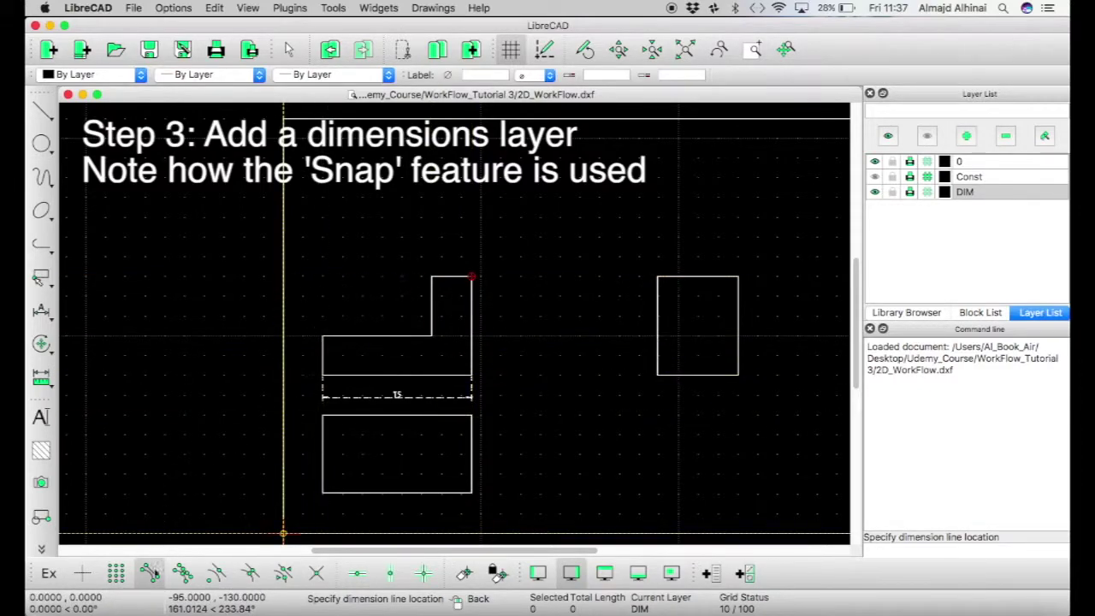
pyautogui.click(514, 332)
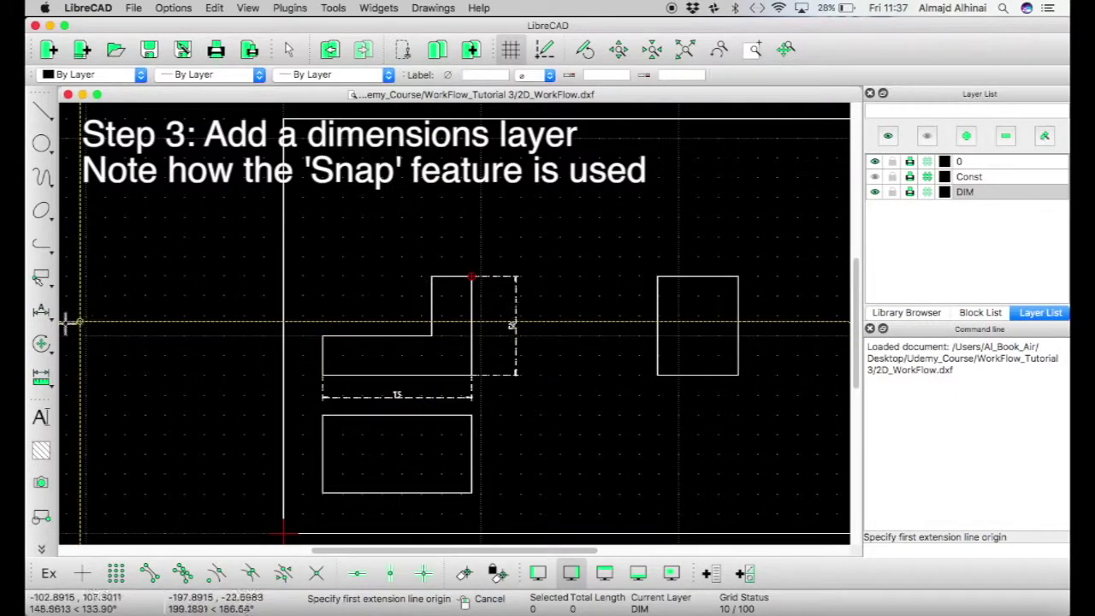
# Add a horizontal dimension across the upright's top edge, placed above it.
pyautogui.click(41, 312)
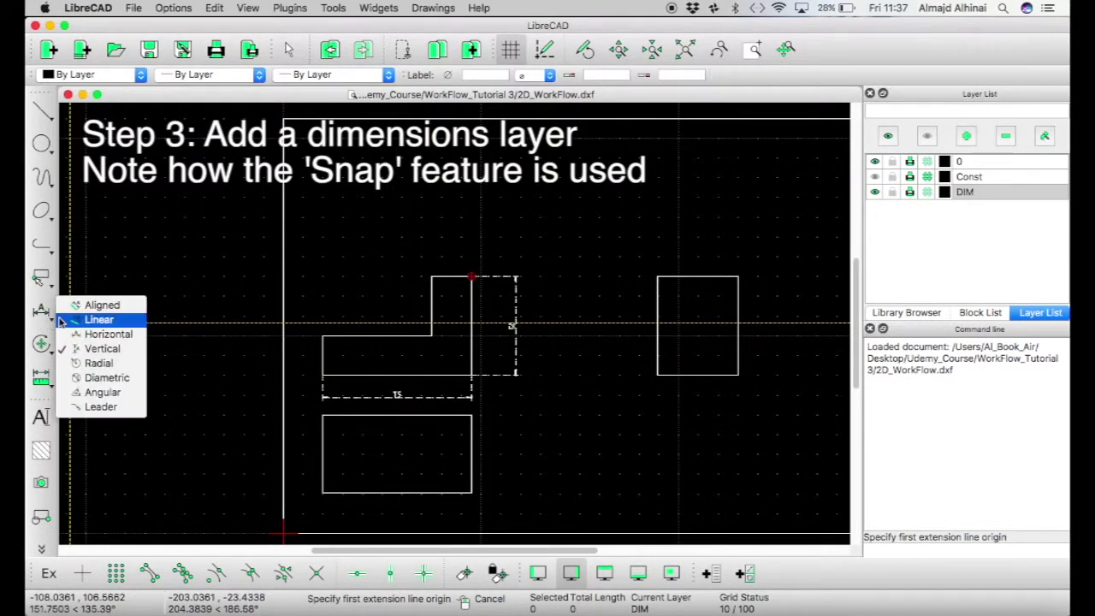
pyautogui.click(99, 334)
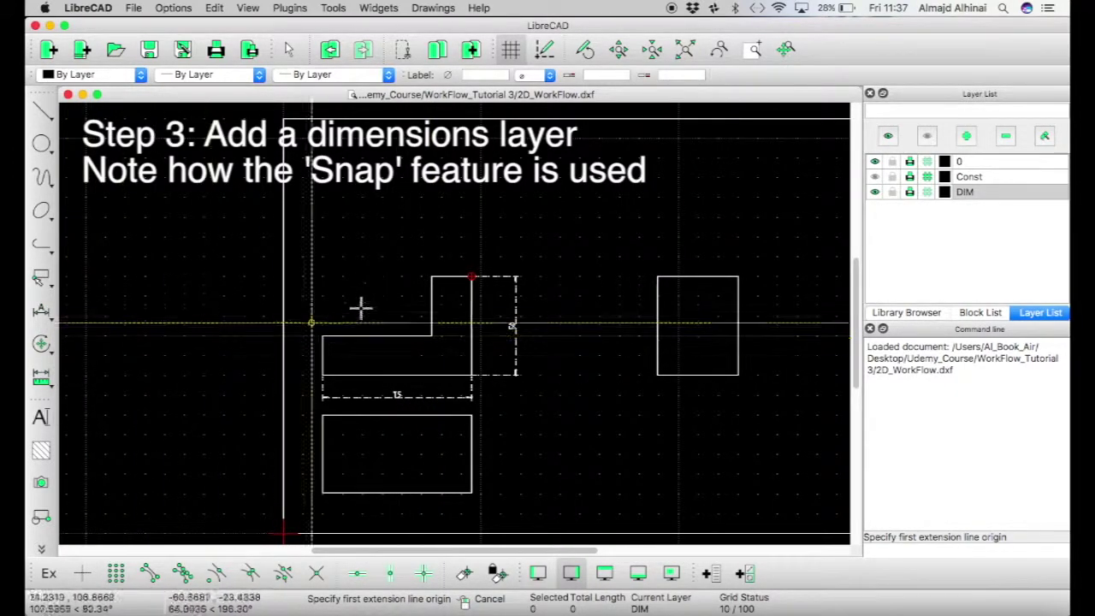
pyautogui.click(150, 572)
pyautogui.click(471, 276)
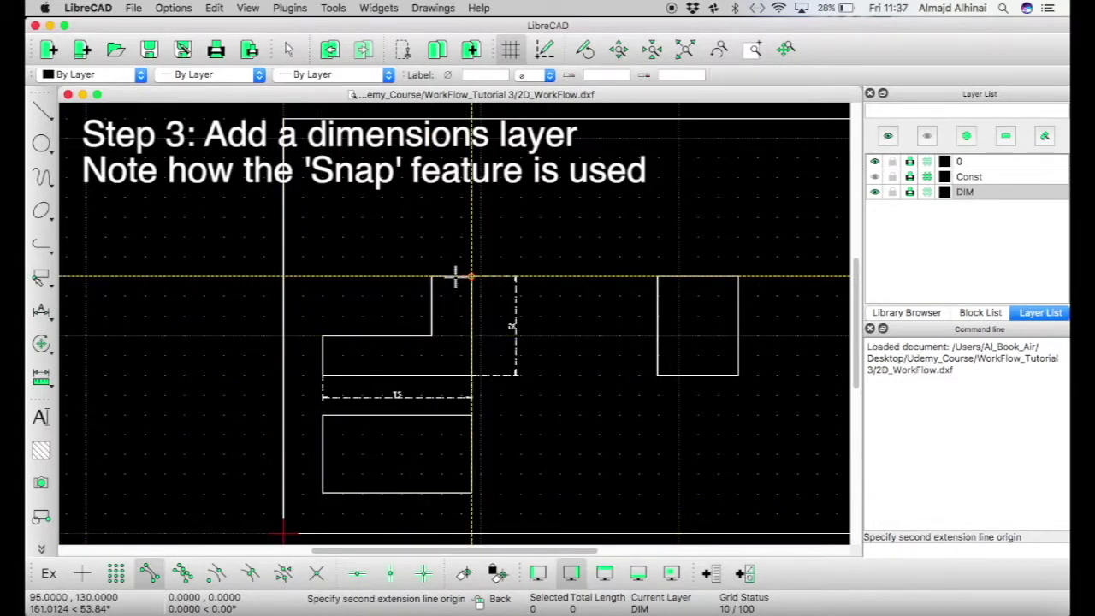
pyautogui.click(432, 276)
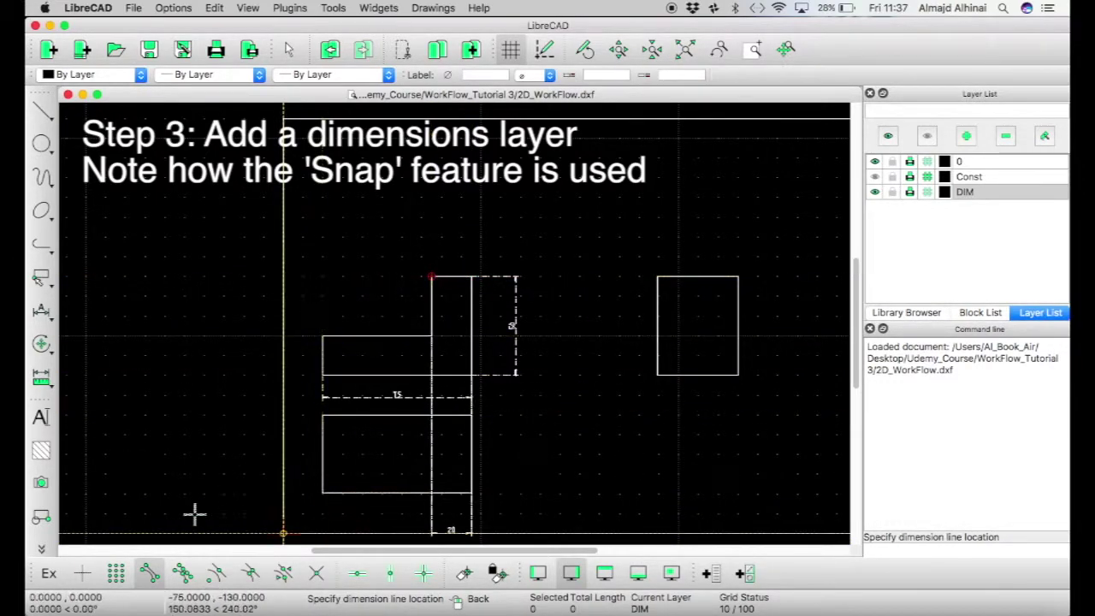
pyautogui.click(452, 250)
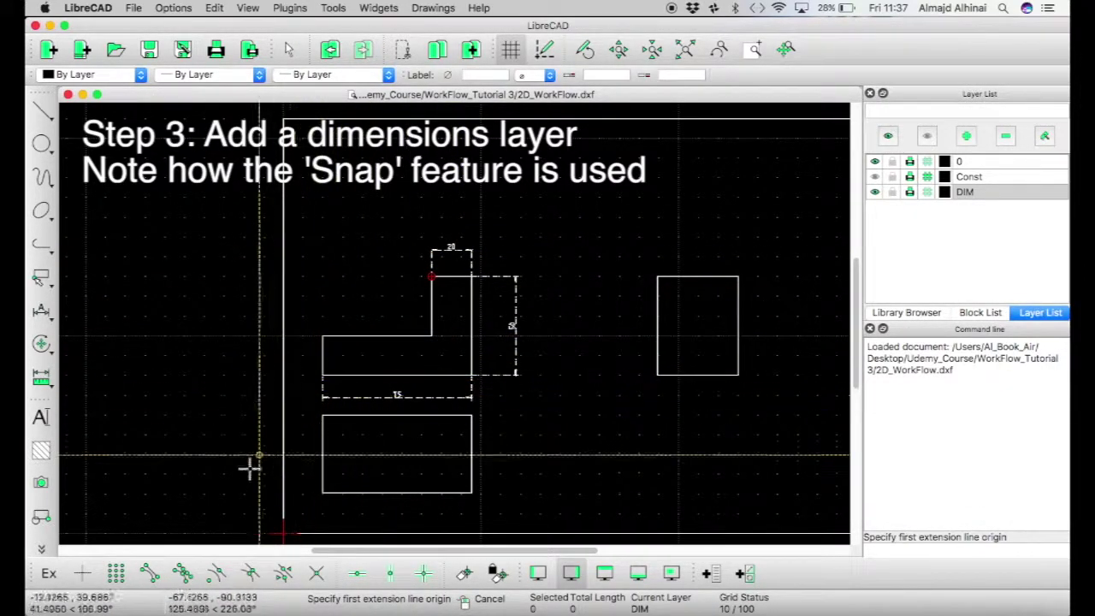
# Add a vertical dimension for the upright's inner step height, left of the upright.
pyautogui.click(154, 572)
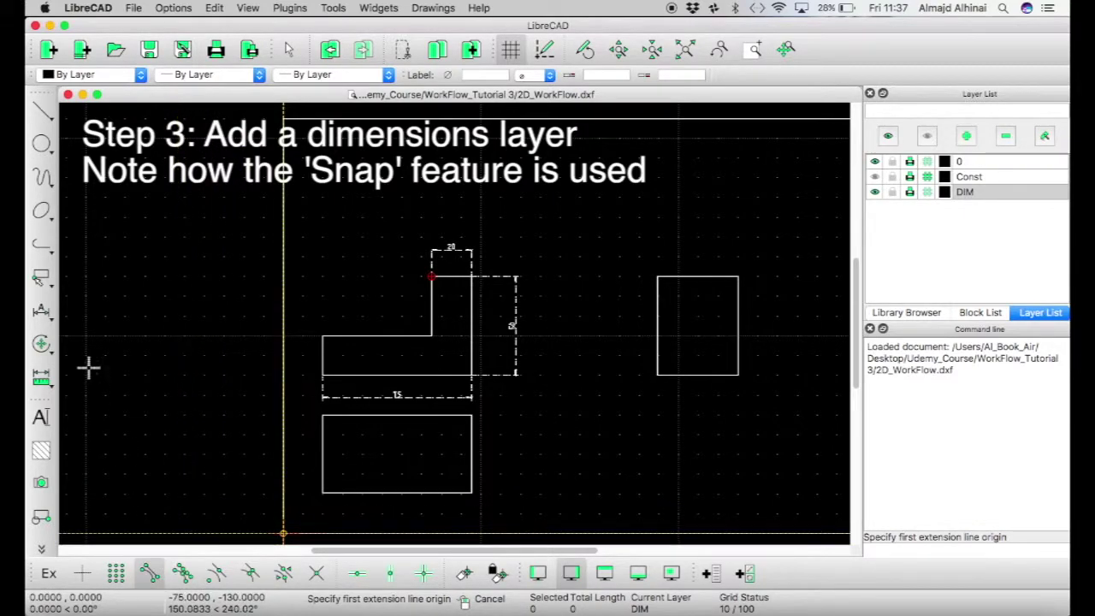
pyautogui.click(49, 318)
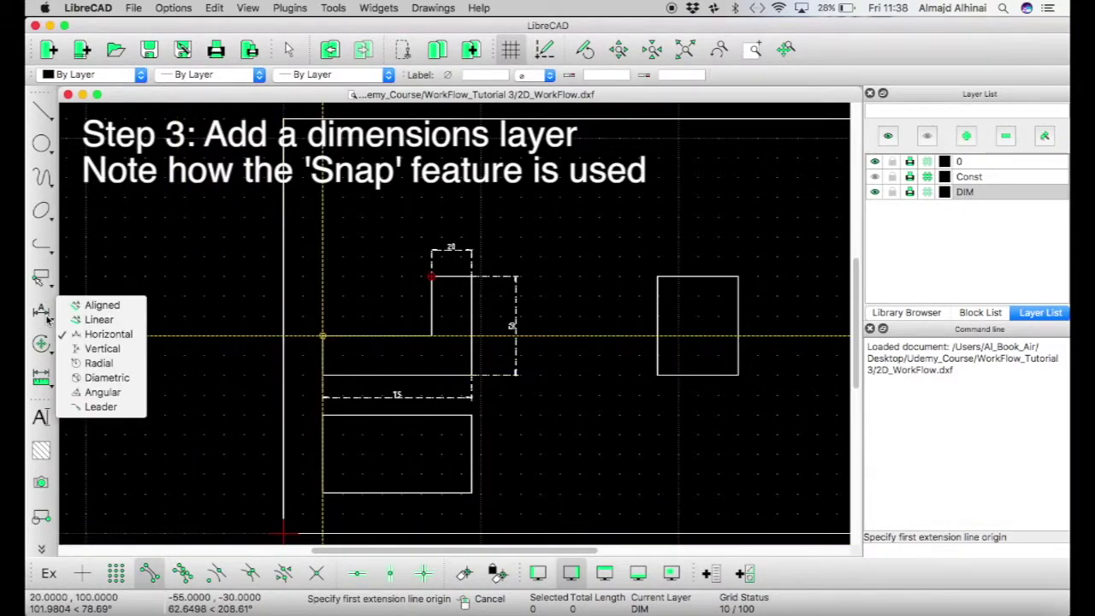
pyautogui.click(90, 350)
pyautogui.click(431, 276)
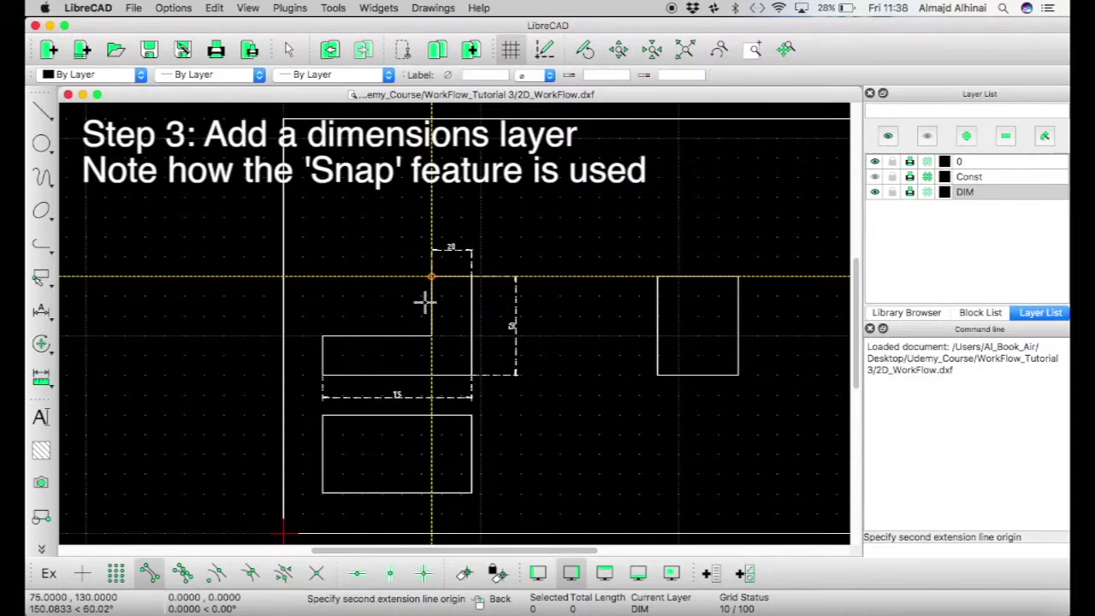
pyautogui.click(431, 335)
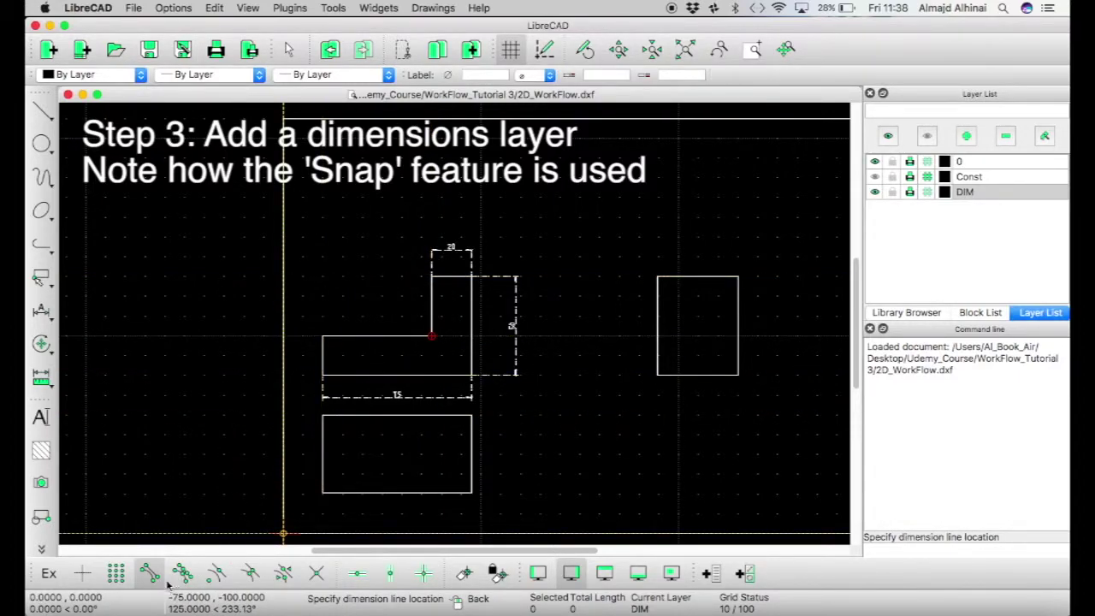
pyautogui.click(418, 325)
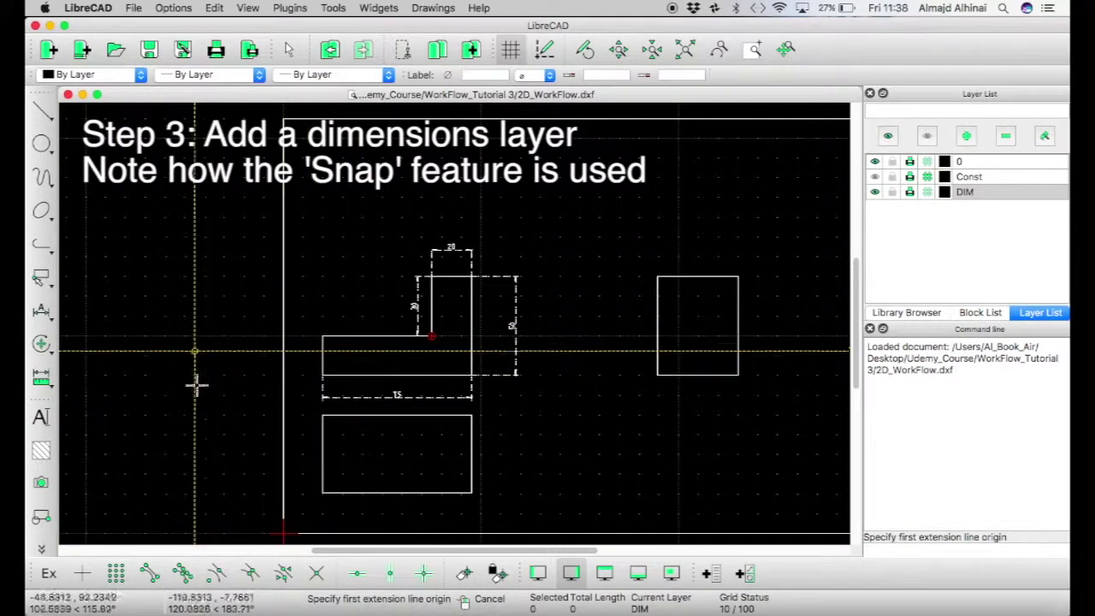
# Add a vertical dimension for the base thickness on the bracket's left edge.
pyautogui.click(151, 575)
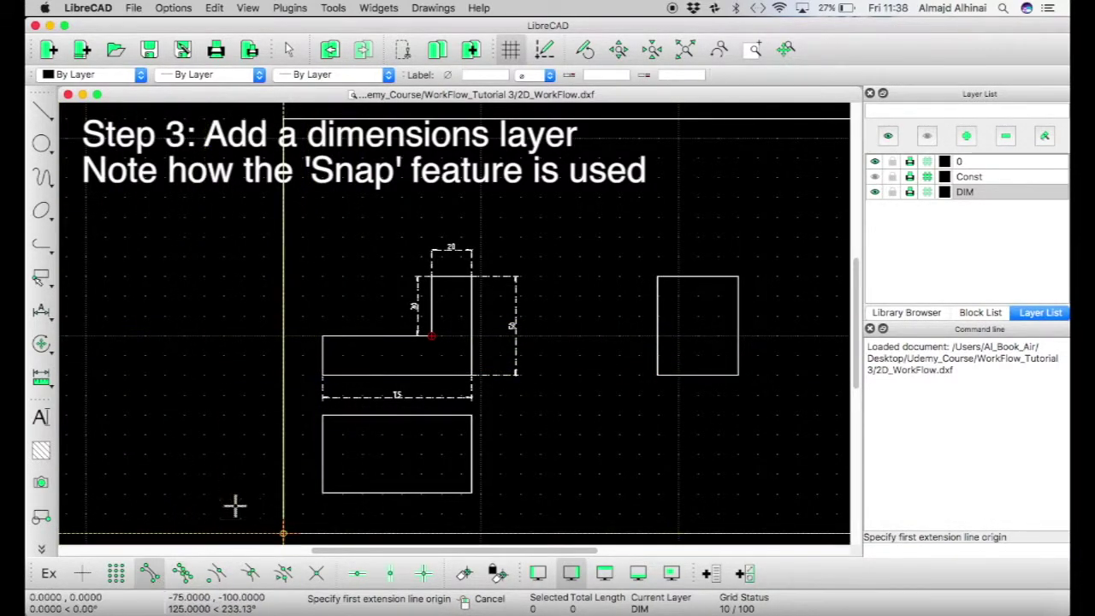
pyautogui.click(323, 374)
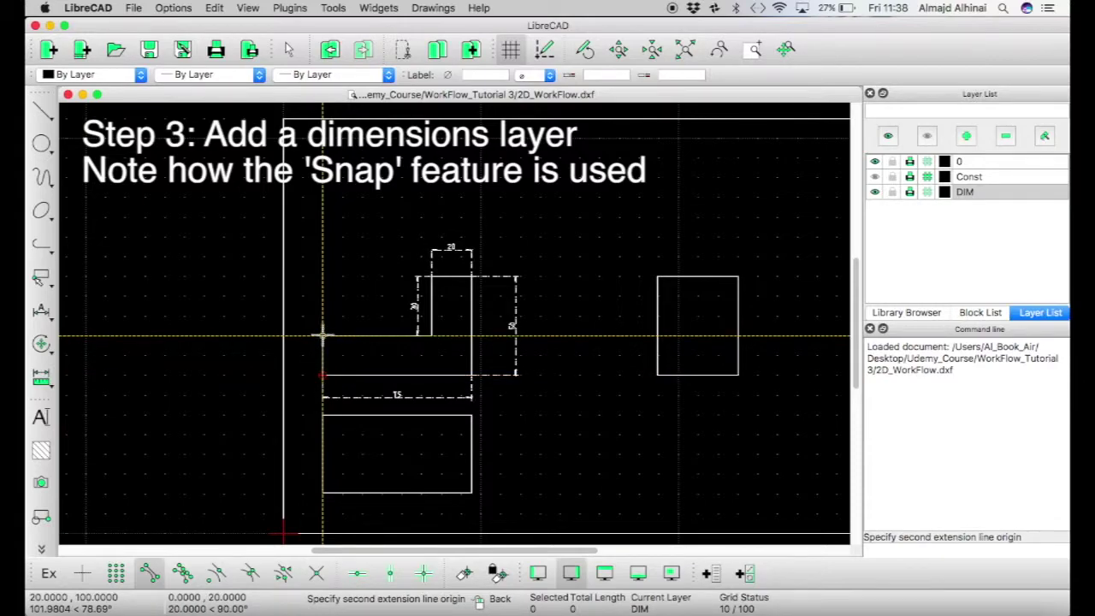
pyautogui.click(322, 335)
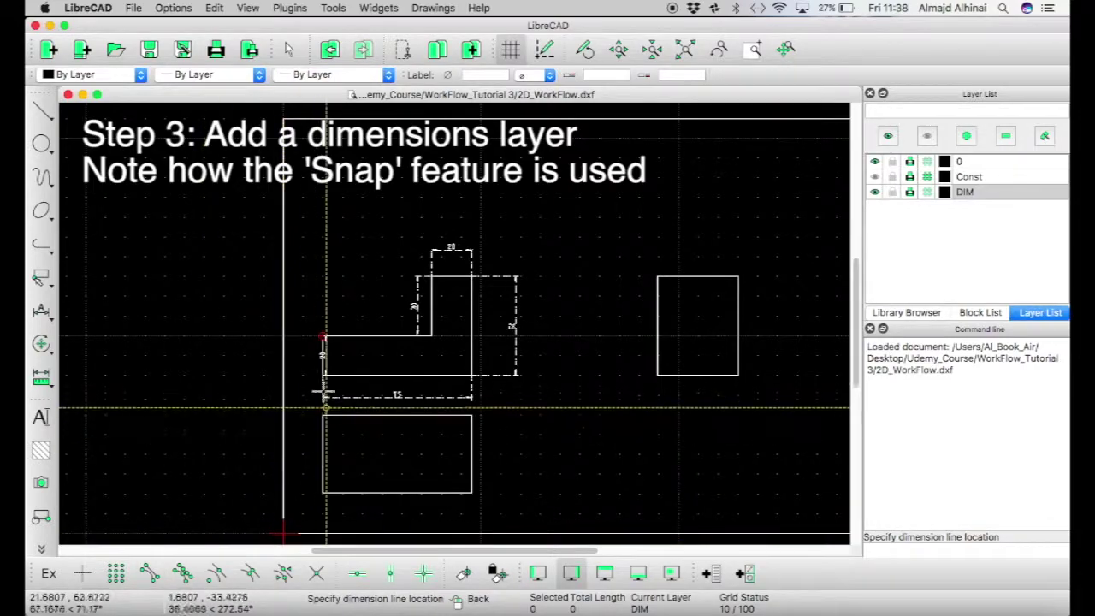
pyautogui.click(304, 370)
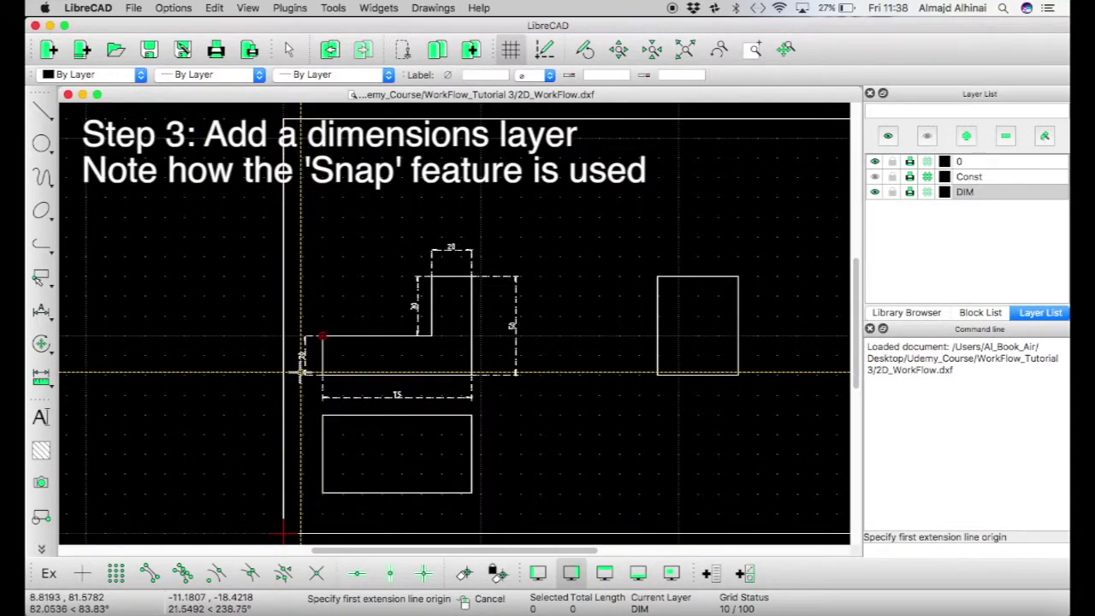
pyautogui.rightClick(252, 384)
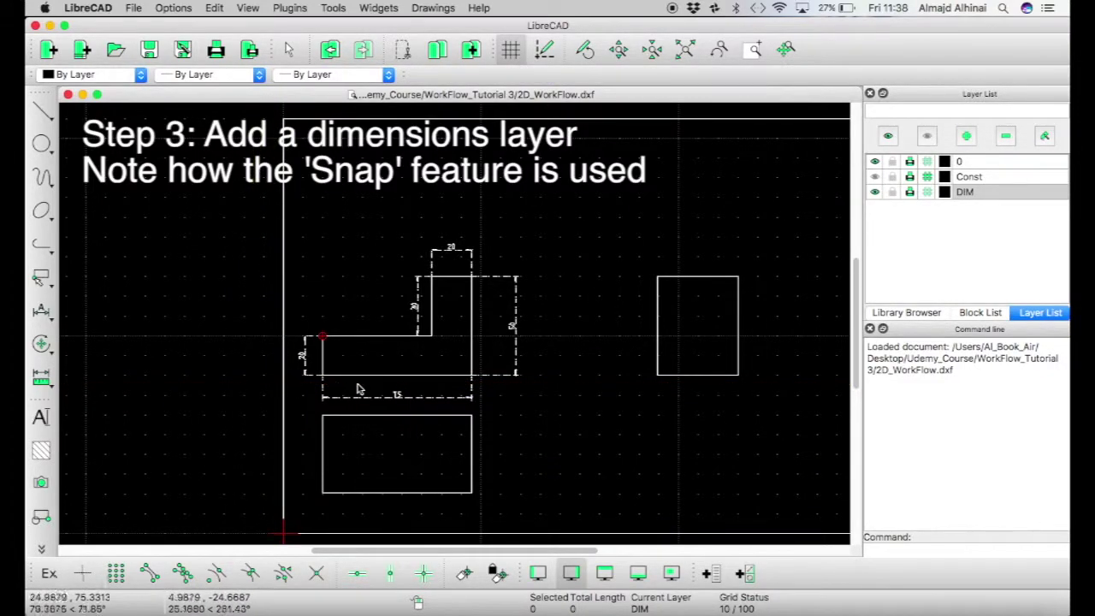
pyautogui.scroll(1, 603, 353)
pyautogui.scroll(-1, 603, 353)
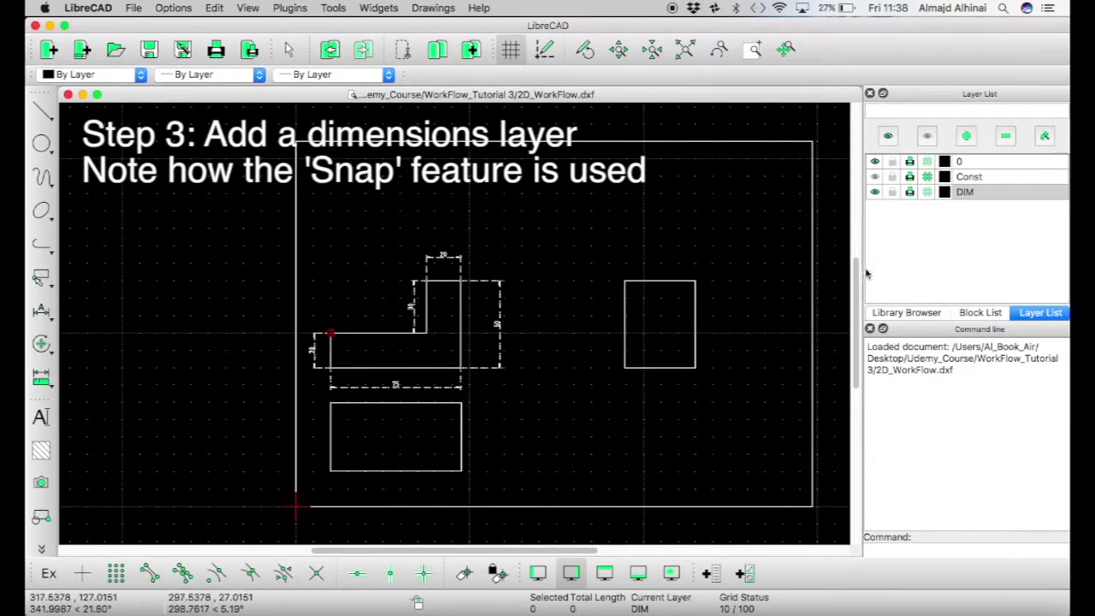
pyautogui.click(875, 193)
pyautogui.click(875, 193)
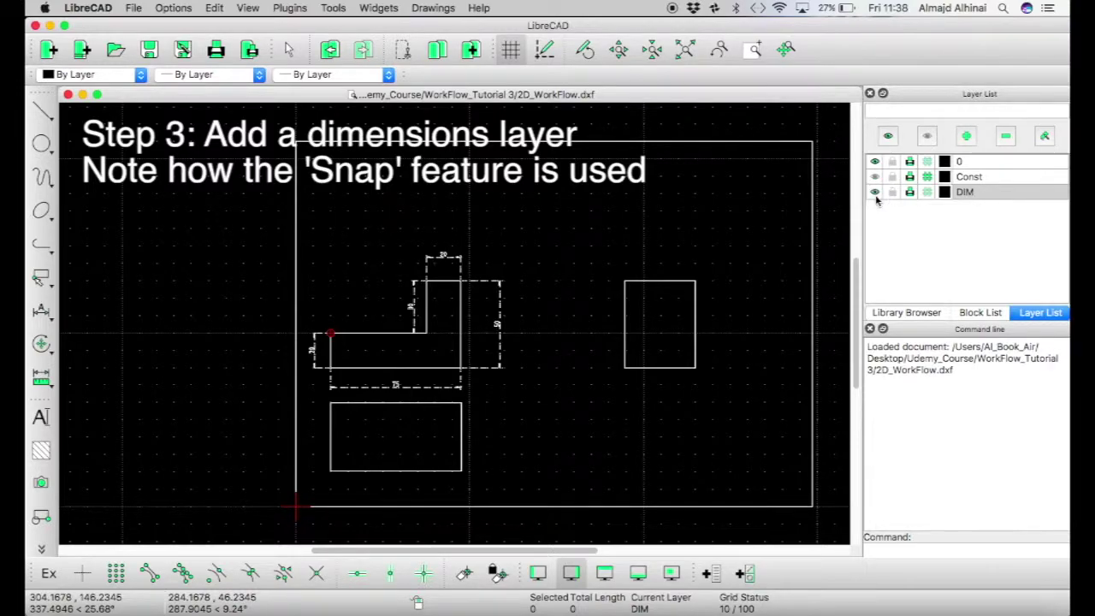